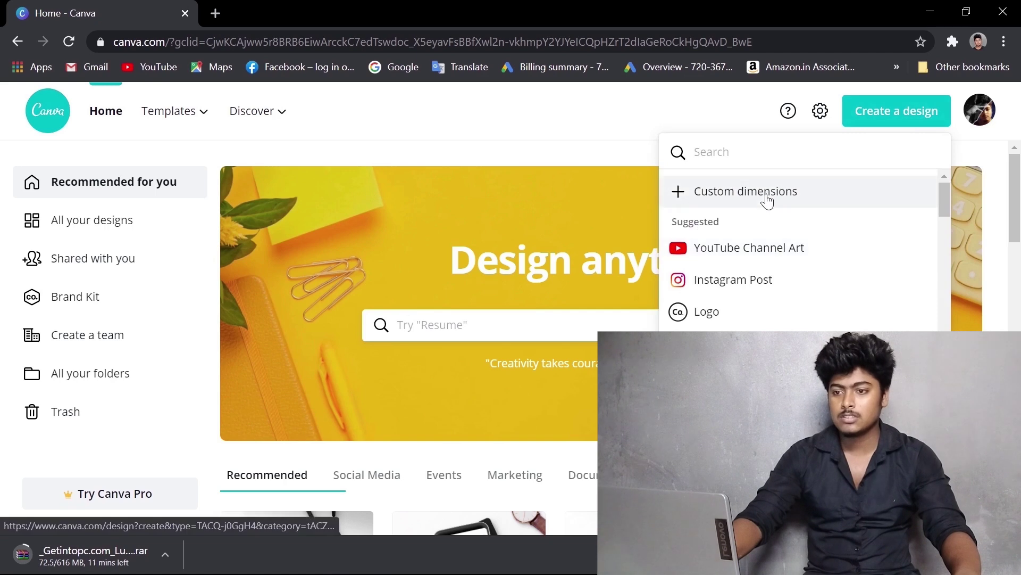
# Create a new design with custom dimensions of 1920 × 1080 px and dismiss the collaboration tip
pyautogui.click(774, 196)
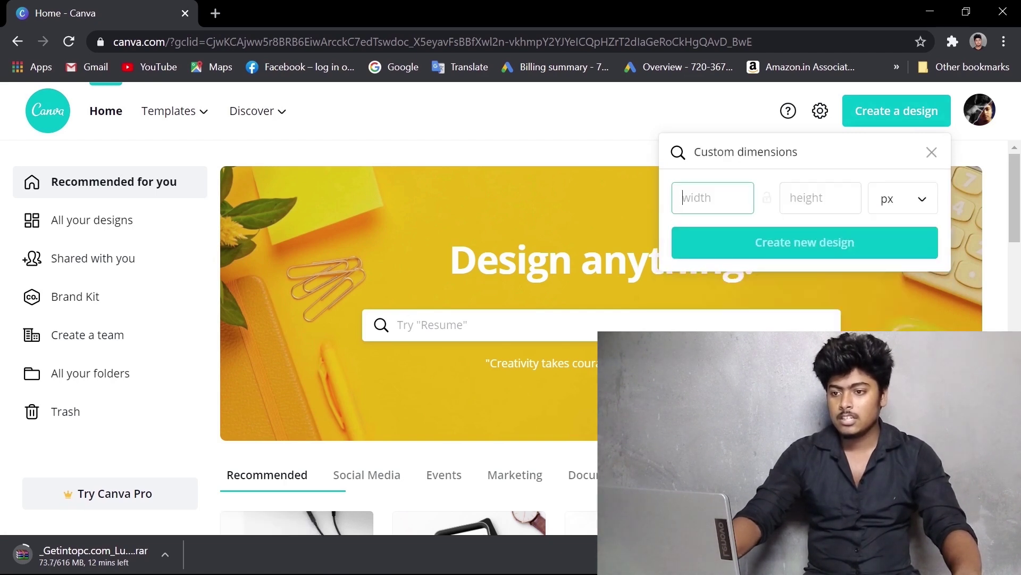
pyautogui.write('19')
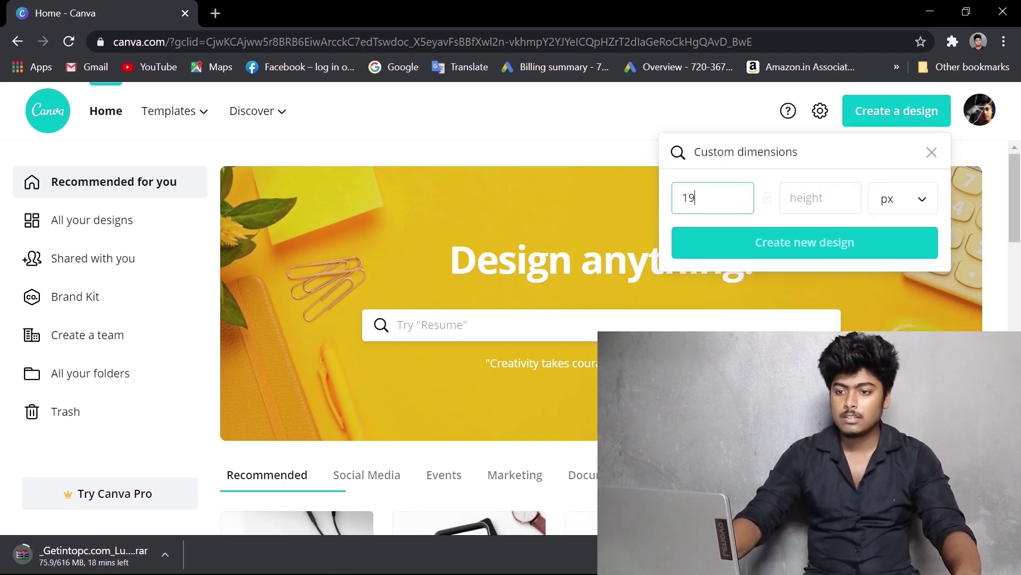
pyautogui.write('20')
pyautogui.press('Tab')
pyautogui.write('1080')
pyautogui.press('Return')
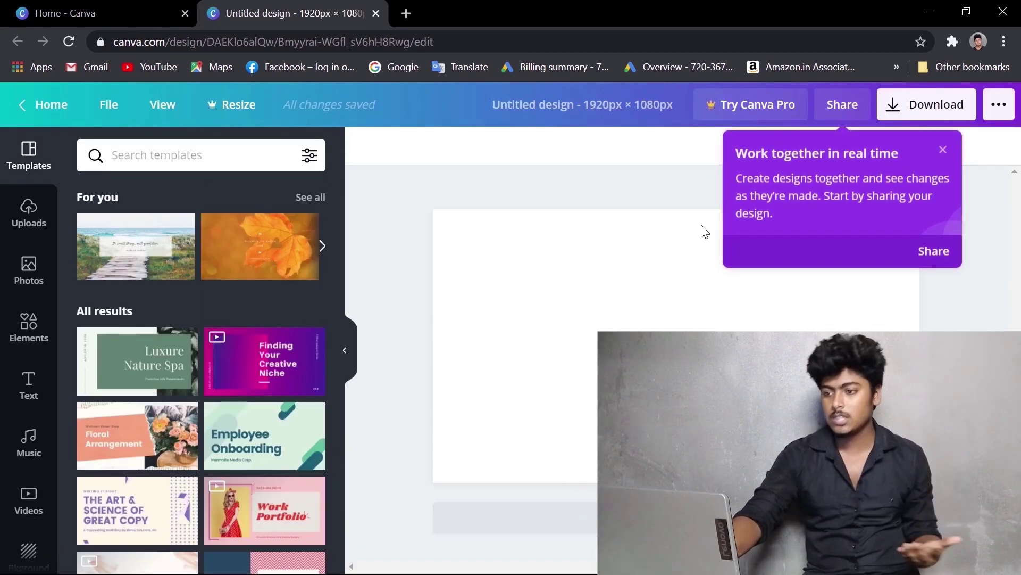
pyautogui.click(944, 150)
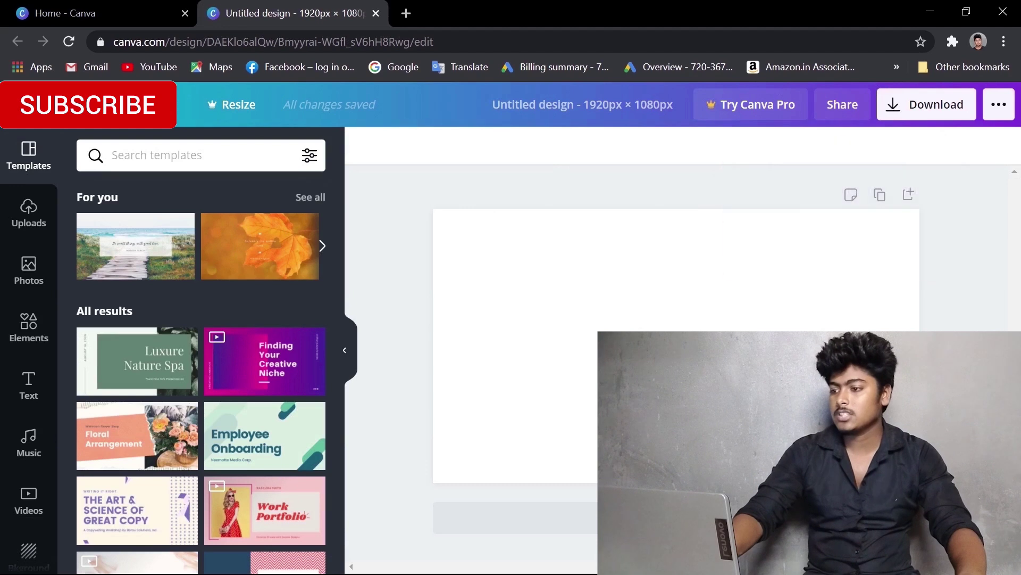
pyautogui.scroll(-8, 253, 414)
pyautogui.scroll(3, 253, 414)
pyautogui.scroll(5, 253, 414)
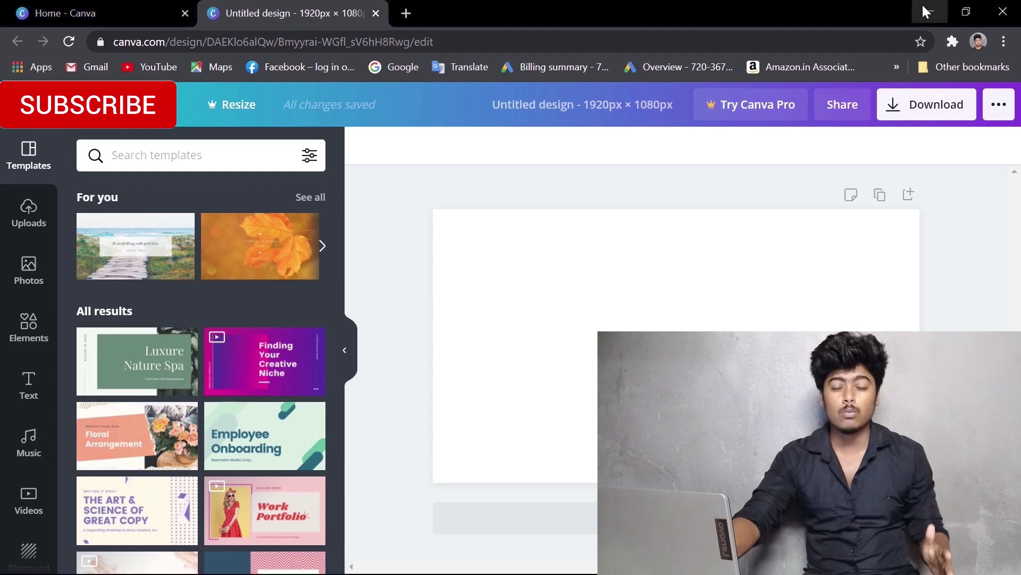
# Add the blue ray-burst image PicsArt_10-14-10.07.56 from the thumbnail folder to the design and scale it to cover the whole page
pyautogui.click(926, 11)
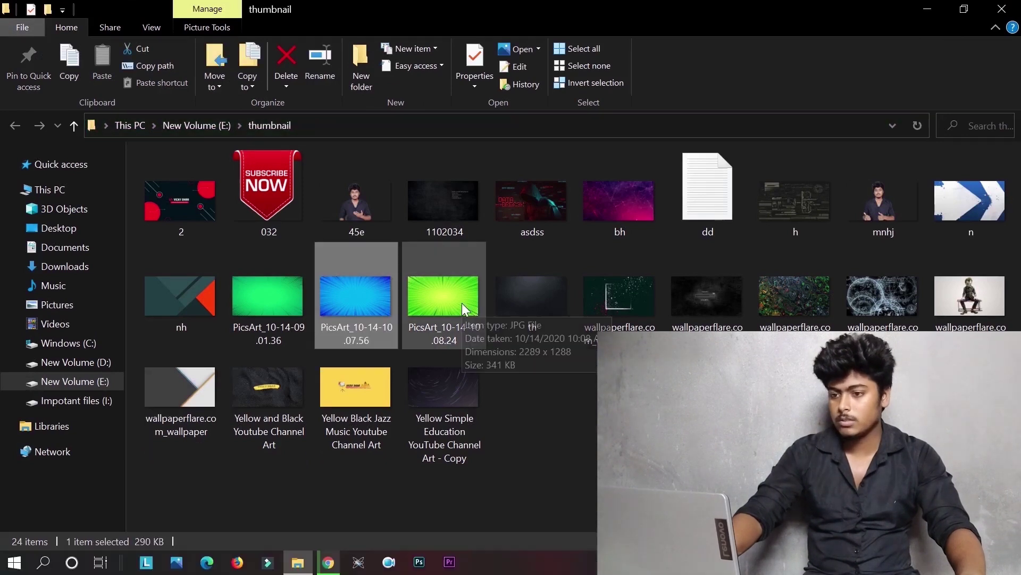
pyautogui.moveTo(379, 286); pyautogui.dragTo(574, 348)
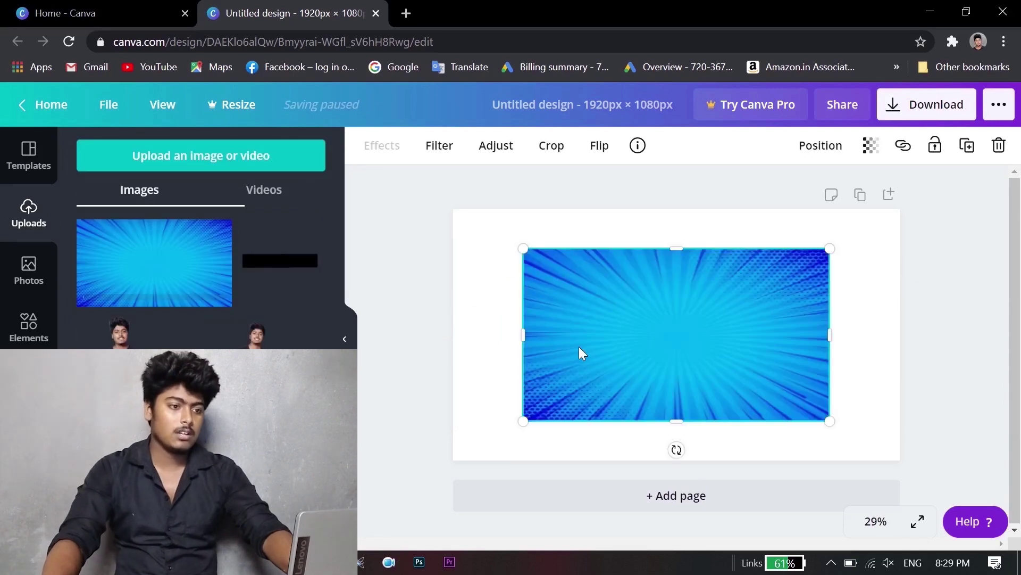
pyautogui.moveTo(535, 259); pyautogui.dragTo(466, 206)
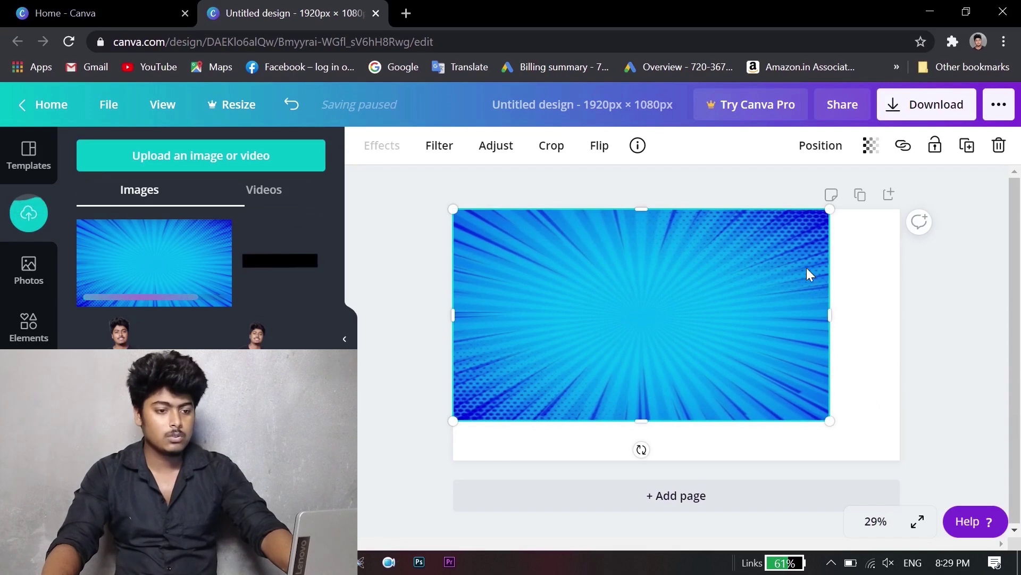
pyautogui.moveTo(835, 221); pyautogui.dragTo(910, 223)
pyautogui.moveTo(816, 292); pyautogui.dragTo(813, 330)
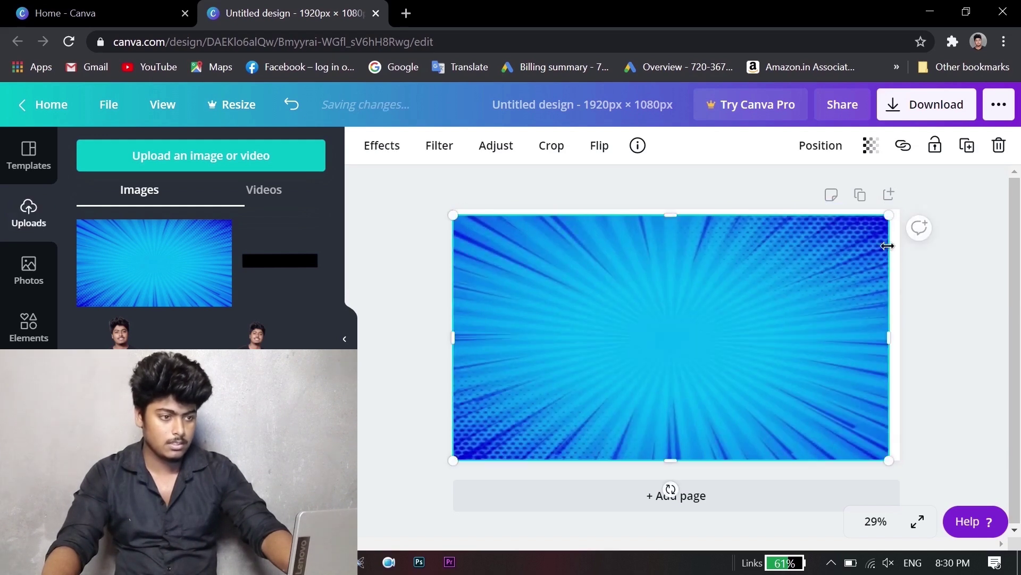
pyautogui.moveTo(897, 231)
pyautogui.mouseDown()
pyautogui.moveTo(912, 221)
pyautogui.moveTo(896, 216)
pyautogui.mouseUp()
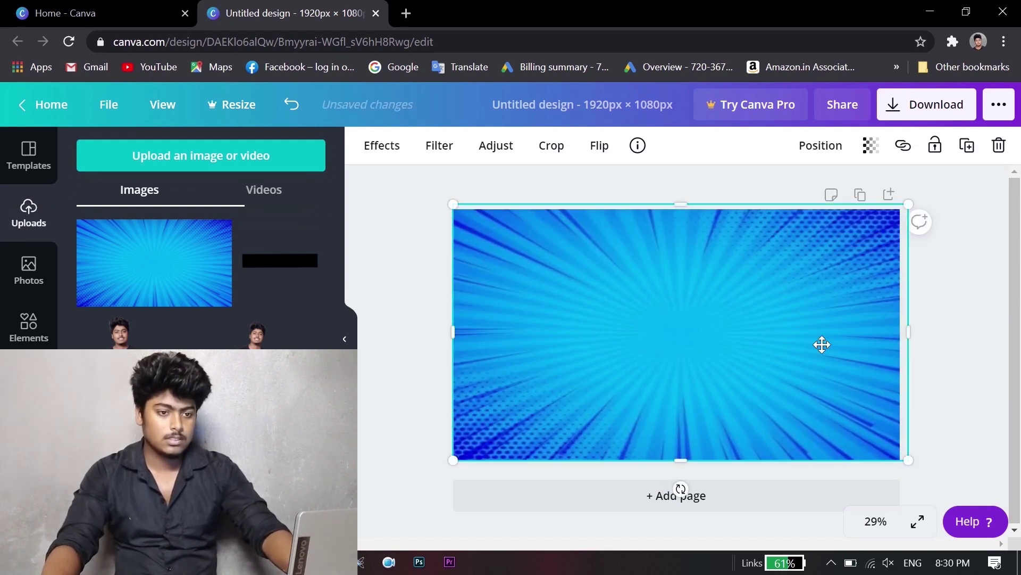
pyautogui.moveTo(820, 344); pyautogui.dragTo(818, 345)
pyautogui.click(923, 347)
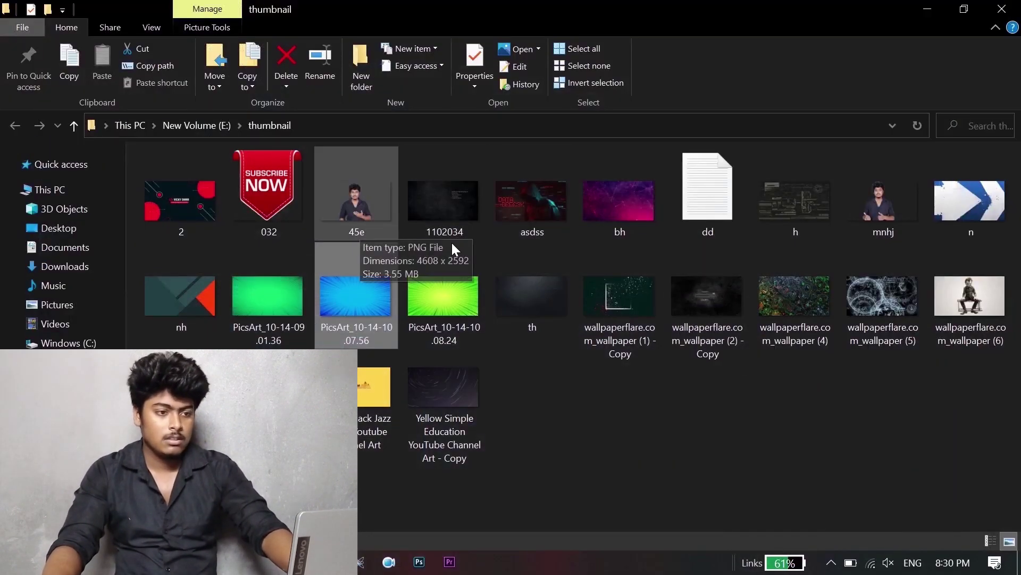
# Add the cut-out portrait mnhj from the thumbnail folder to the design and enlarge it on the page's right side
pyautogui.moveTo(877, 203); pyautogui.dragTo(774, 350)
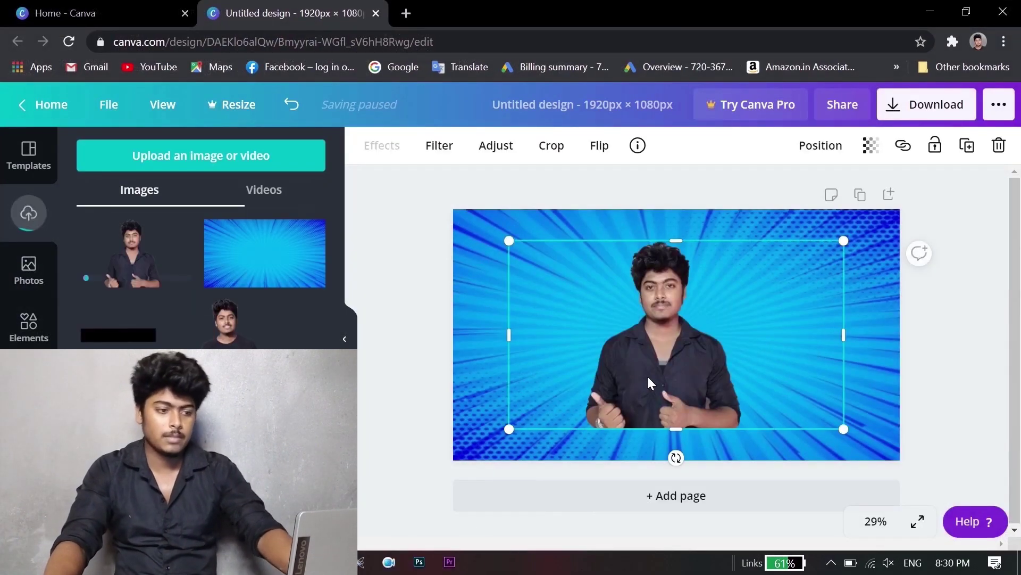
pyautogui.moveTo(849, 437); pyautogui.dragTo(936, 427)
# Set the portrait's contrast to 25 and deselect it
pyautogui.click(490, 148)
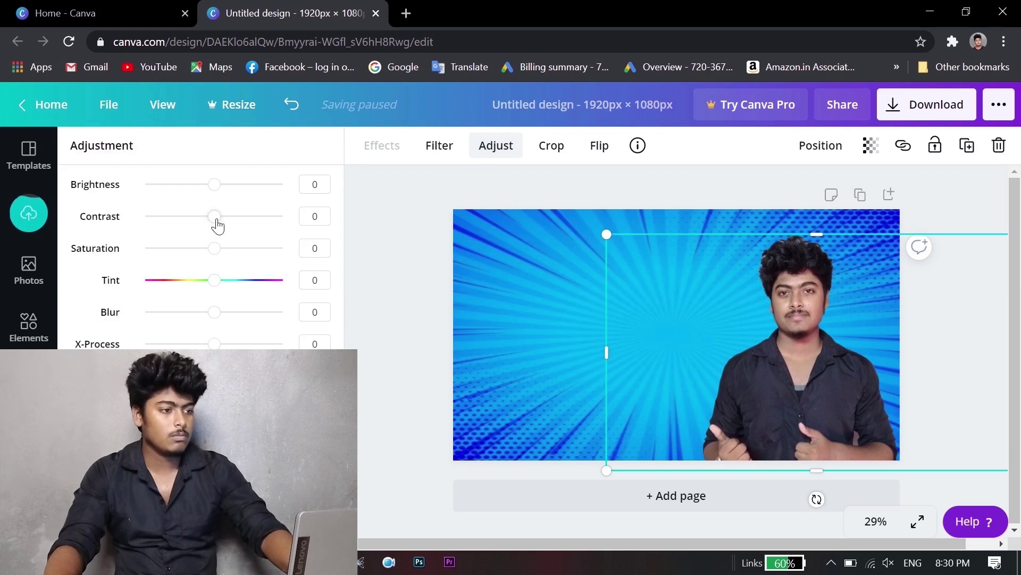
pyautogui.moveTo(222, 225); pyautogui.dragTo(224, 196)
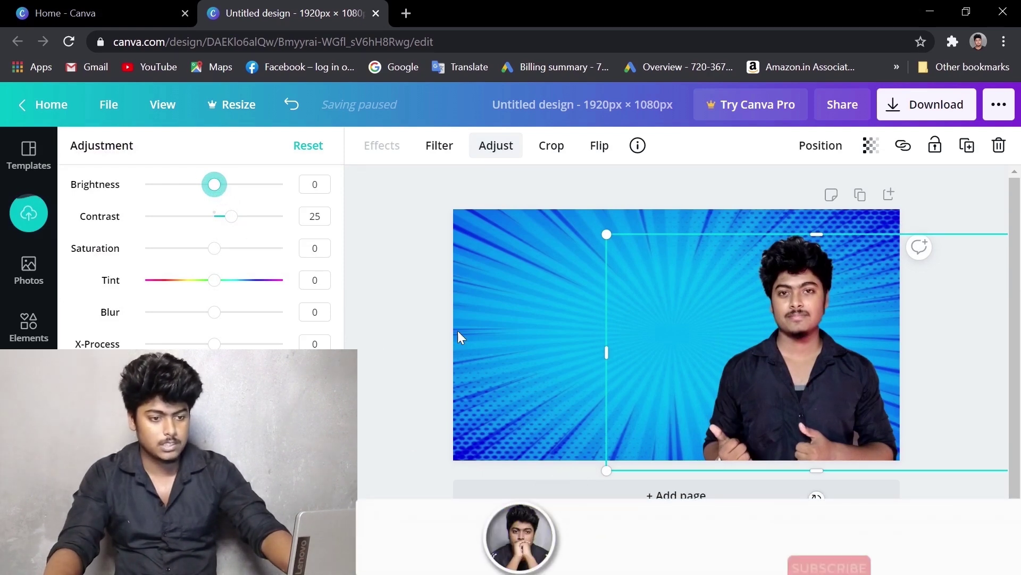
pyautogui.click(434, 354)
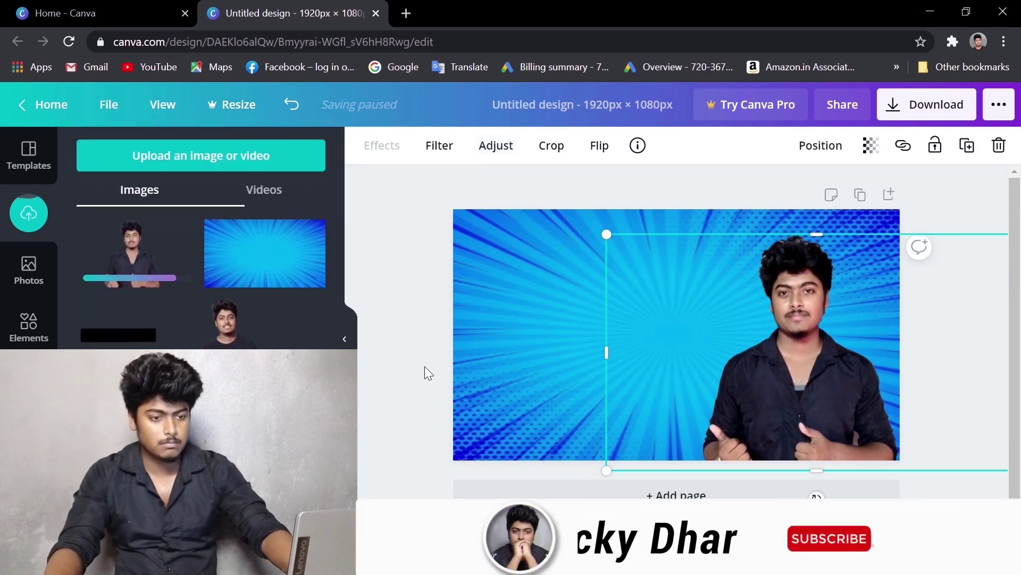
pyautogui.click(410, 197)
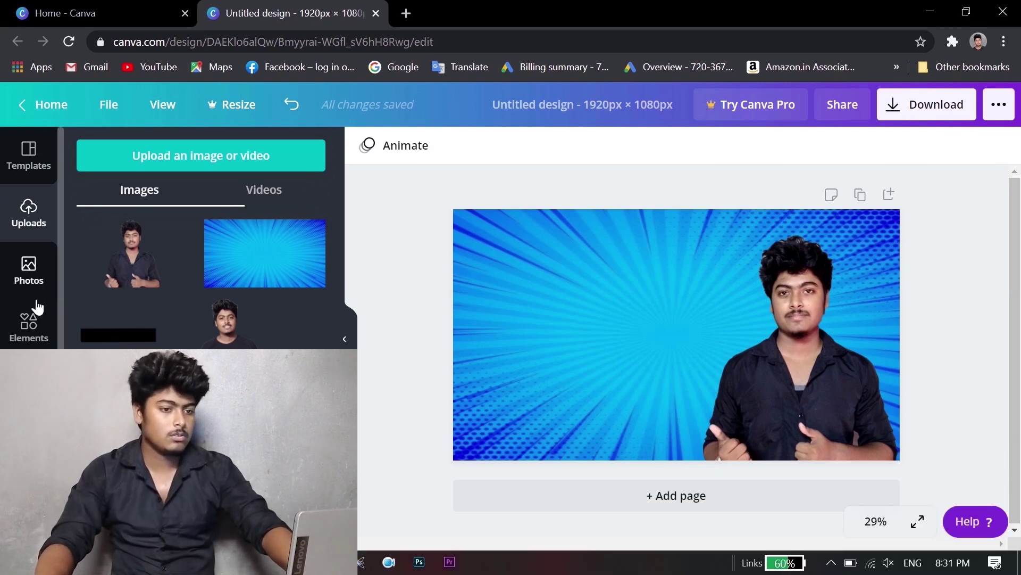
# Look through the recently used elements and shapes, and search the elements library for "textbox"
pyautogui.click(35, 319)
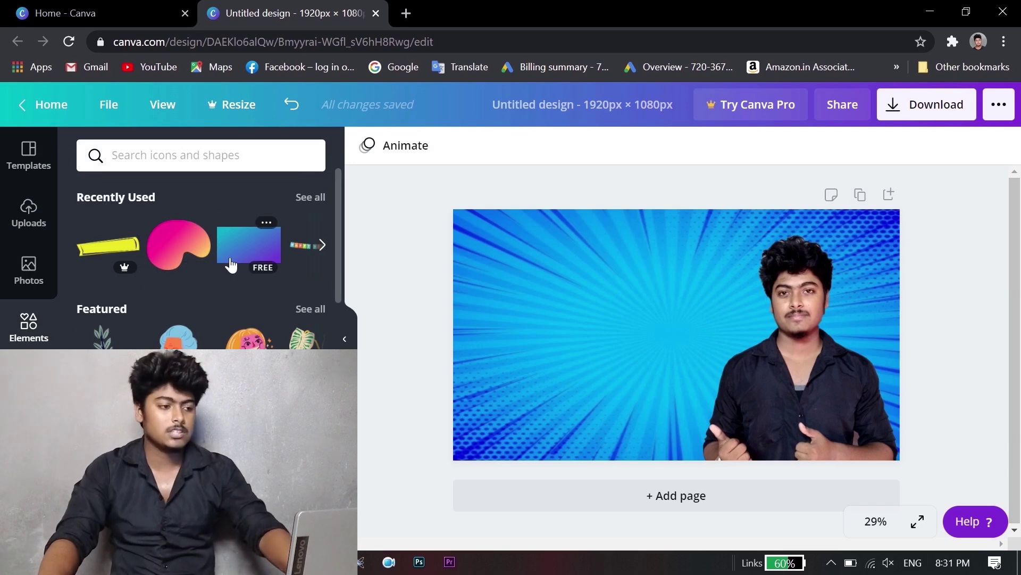
pyautogui.click(323, 245)
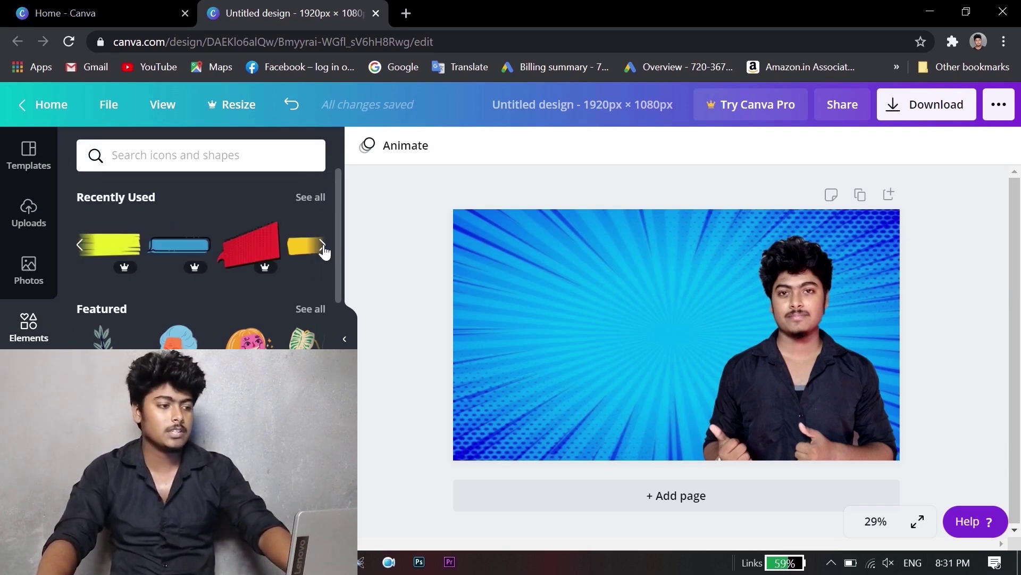
pyautogui.click(322, 245)
pyautogui.scroll(-5, 213, 298)
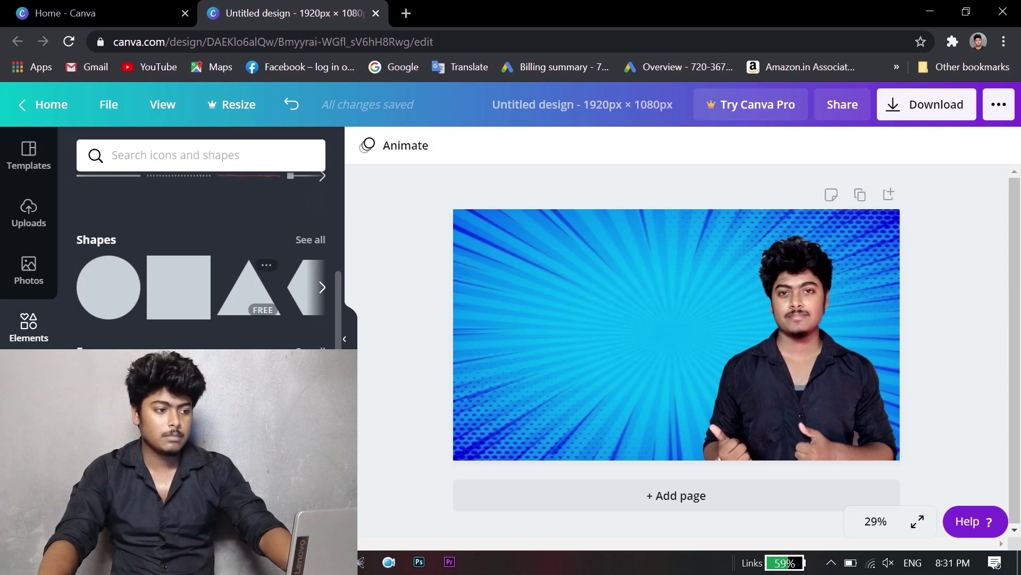
pyautogui.scroll(3, 191, 330)
pyautogui.click(114, 155)
pyautogui.write('textbox')
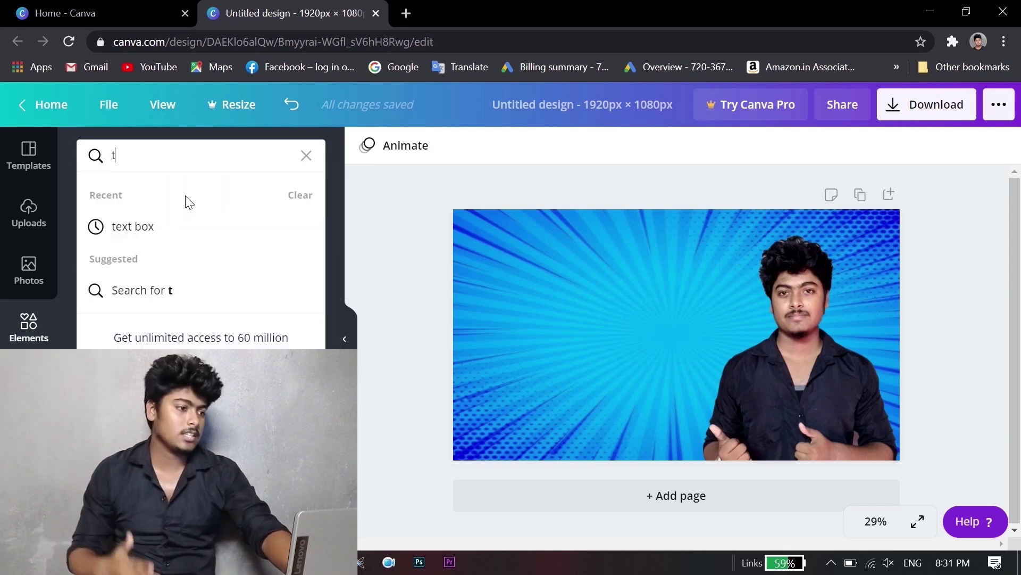
pyautogui.press('Return')
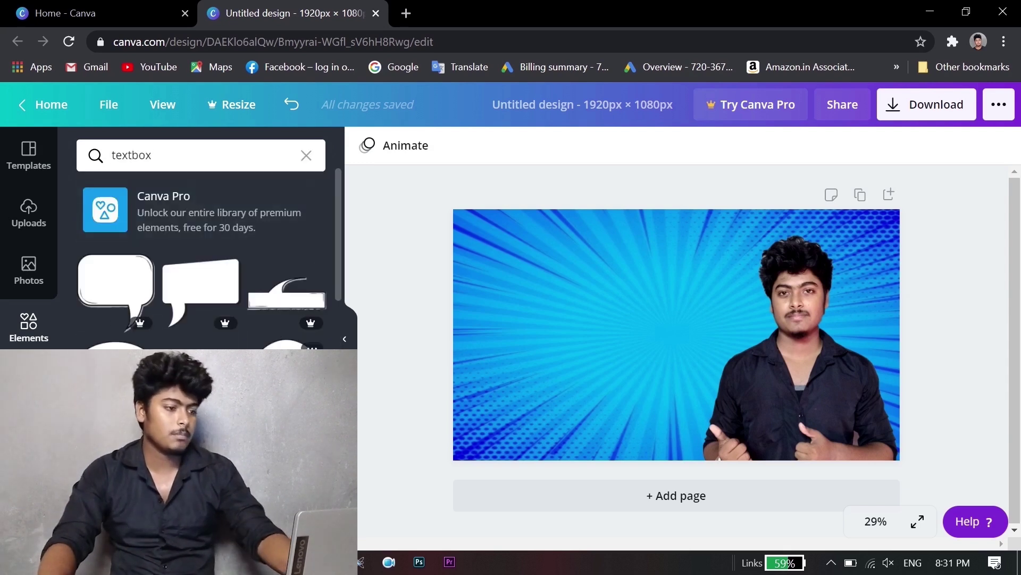
pyautogui.scroll(-2, 202, 320)
pyautogui.scroll(-5, 201, 261)
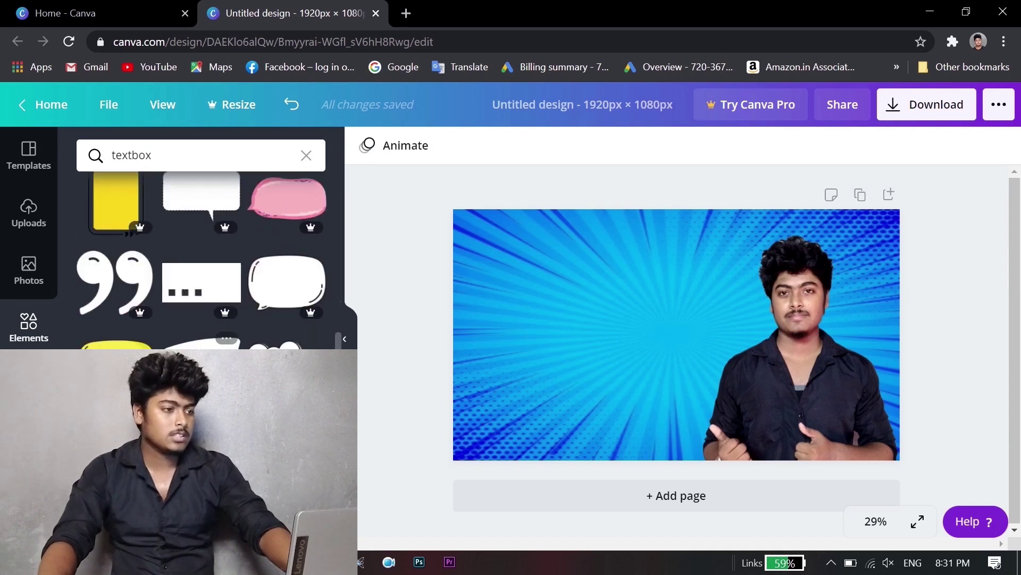
pyautogui.scroll(-6, 173, 241)
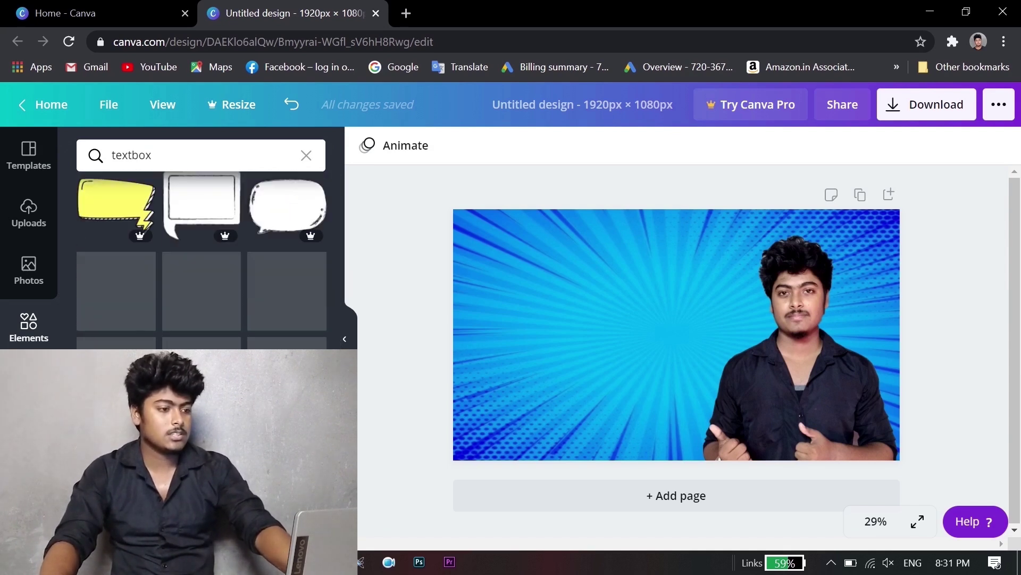
pyautogui.scroll(-8, 201, 255)
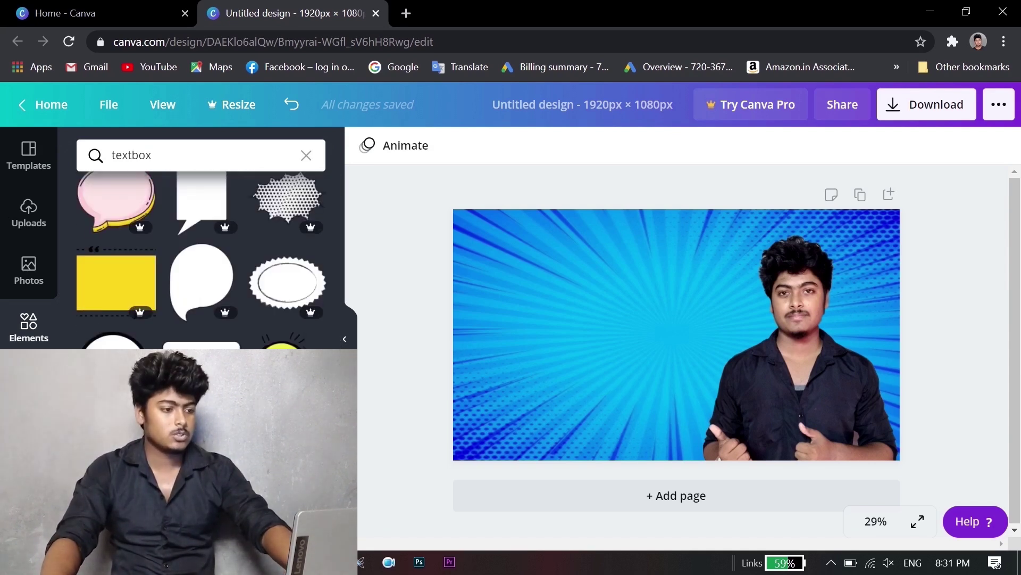
pyautogui.scroll(-3, 201, 295)
pyautogui.scroll(5, 201, 266)
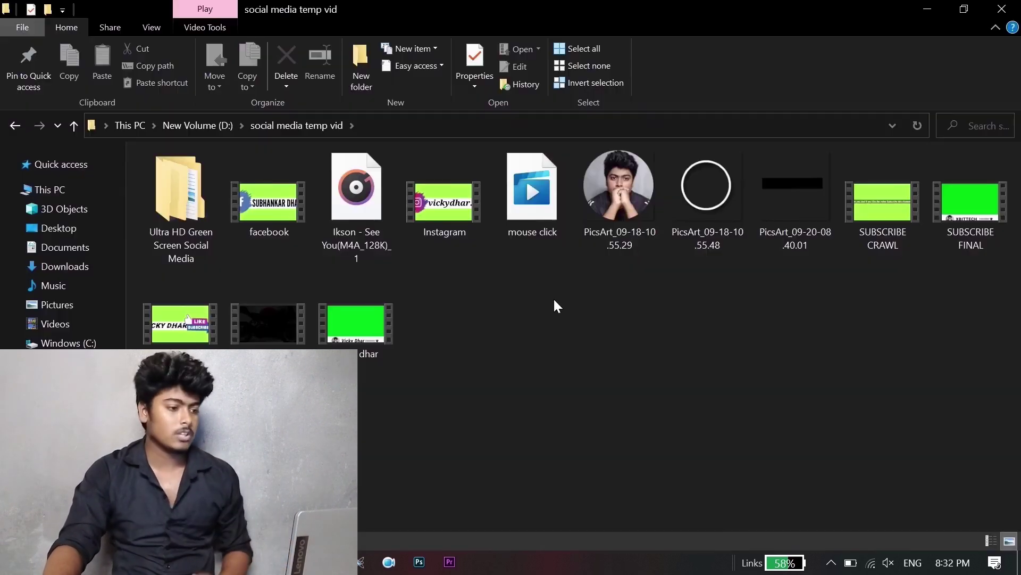
# Add the black bar image PicsArt_09-20-08.40.01 from the social media temp vid folder and enlarge it beside the portrait
pyautogui.hotkey('alt', 'Tab')
pyautogui.click(809, 222)
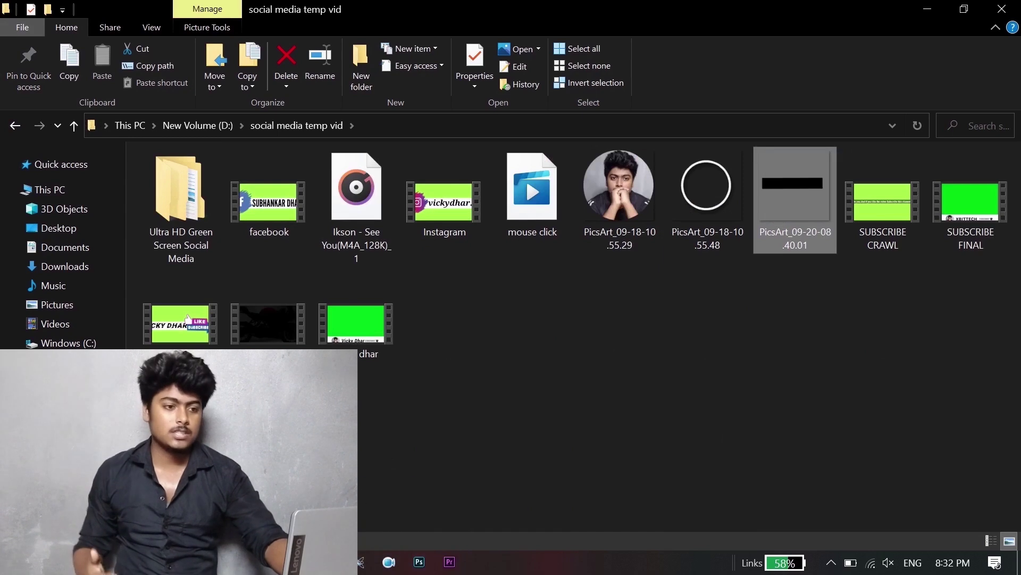
pyautogui.moveTo(330, 562)
pyautogui.moveTo(330, 562); pyautogui.dragTo(541, 308)
pyautogui.moveTo(645, 350); pyautogui.dragTo(554, 314)
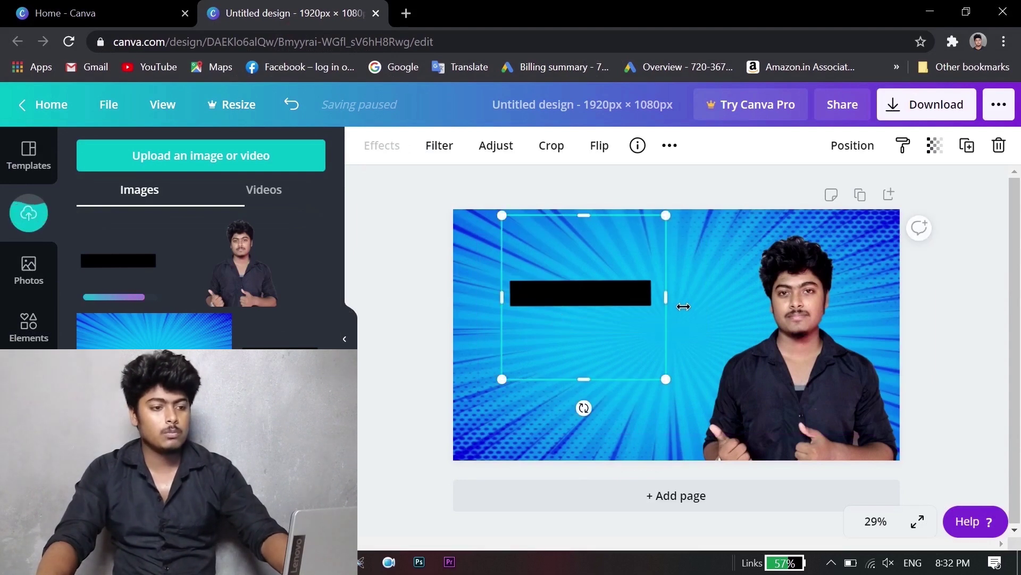
pyautogui.moveTo(686, 306); pyautogui.dragTo(769, 308)
pyautogui.moveTo(639, 317); pyautogui.dragTo(613, 343)
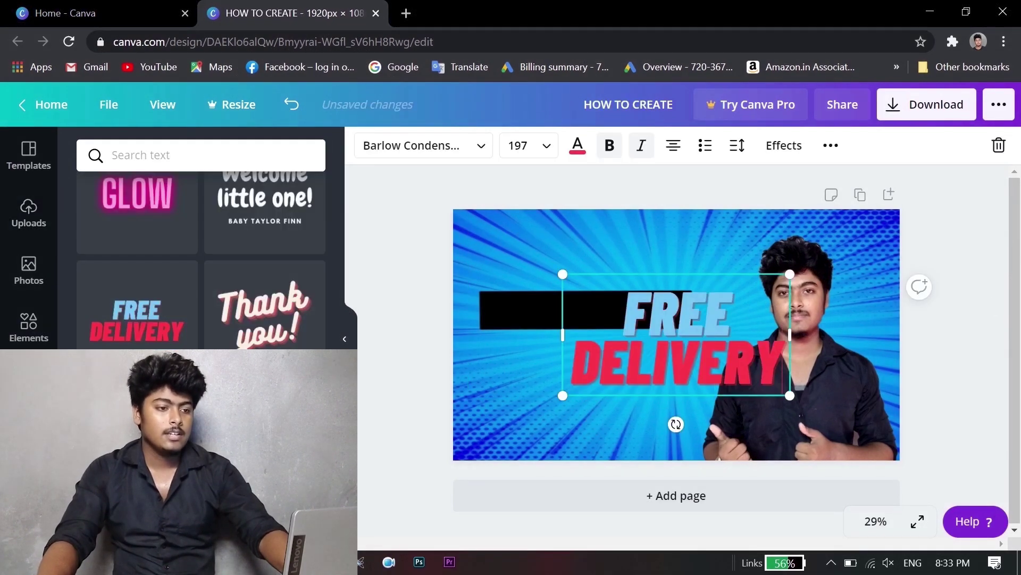
# Replace the wording of the FREE DELIVERY text with "HOW TO CREATE"
pyautogui.press('BackSpace')
pyautogui.press('BackSpace')
pyautogui.press('BackSpace')
pyautogui.press('BackSpace')
pyautogui.press('BackSpace')
pyautogui.press('BackSpace')
pyautogui.press('BackSpace')
pyautogui.press('BackSpace')
pyautogui.press('BackSpace')
pyautogui.press('BackSpace')
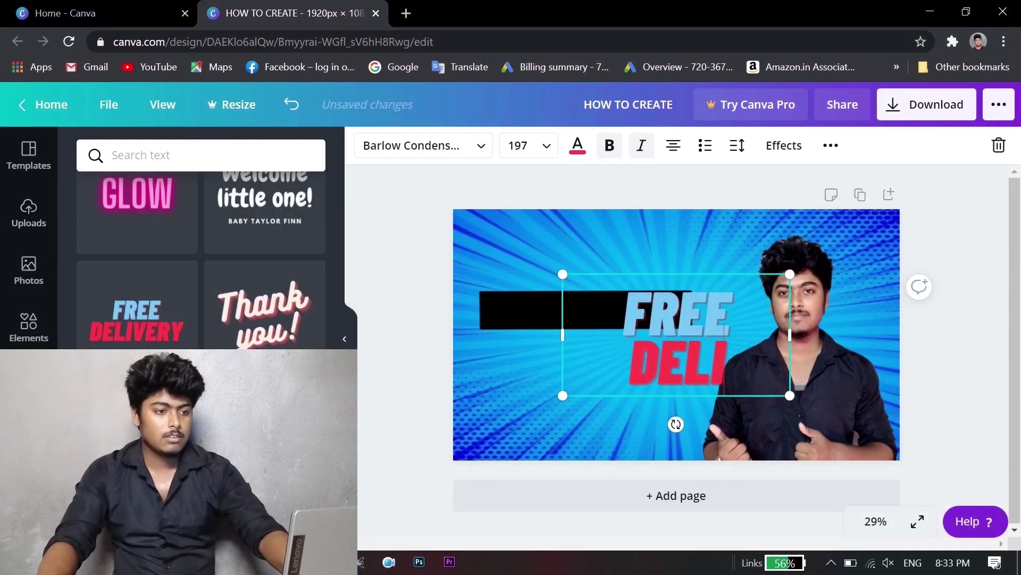
pyautogui.press('BackSpace')
pyautogui.press('BackSpace')
pyautogui.press('BackSpace')
pyautogui.write('HOW TO CREAT')
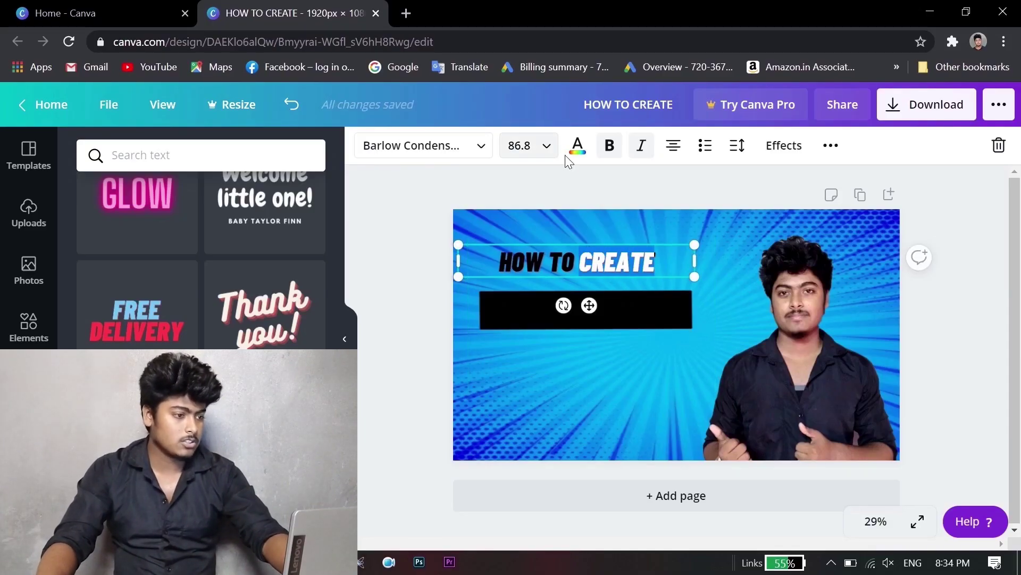
# Colour the word CREATE in the title red
pyautogui.click(579, 155)
pyautogui.scroll(-5, 266, 313)
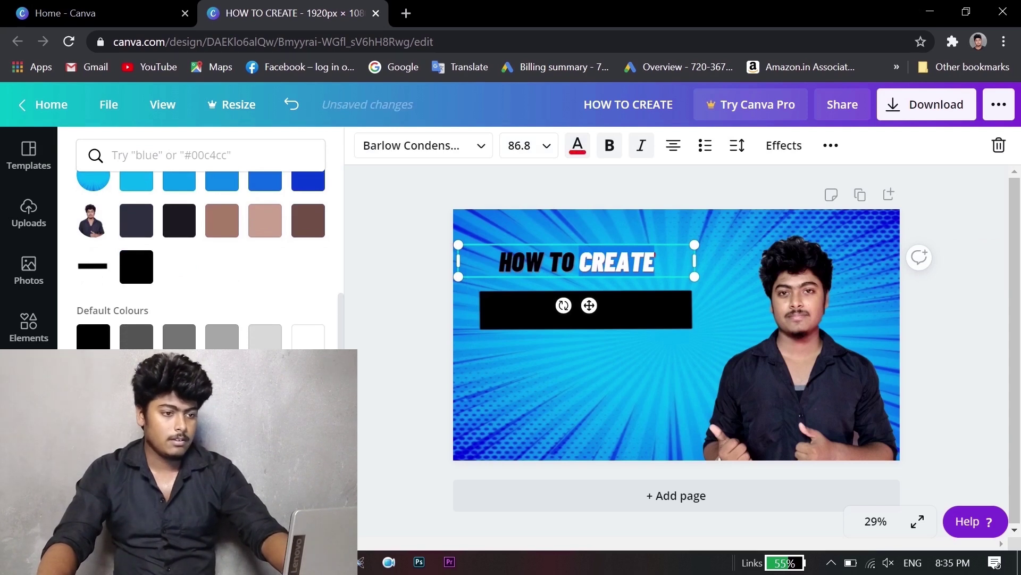
pyautogui.click(375, 284)
pyautogui.click(538, 211)
pyautogui.click(547, 268)
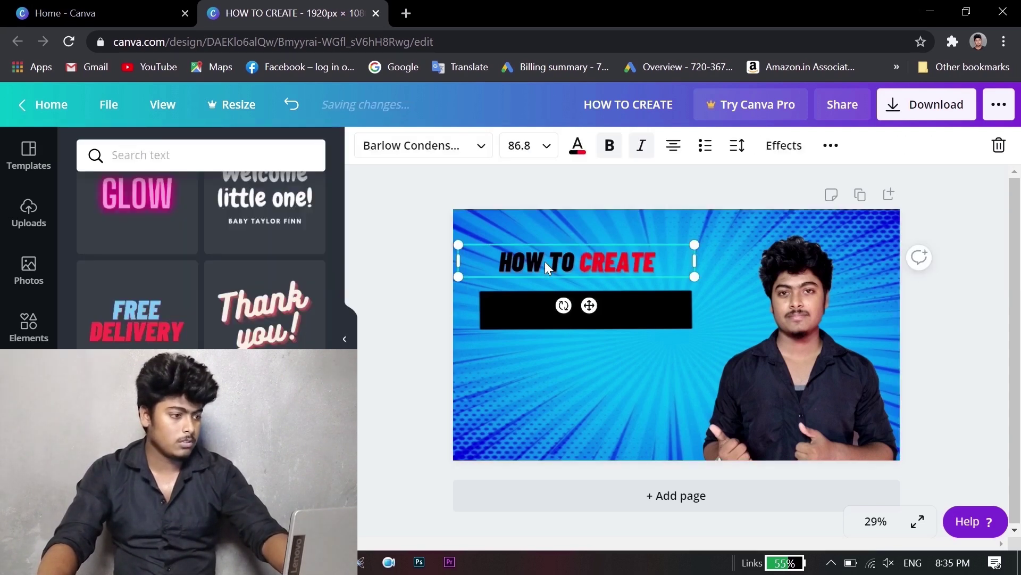
# Colour the word HOW in the title blue
pyautogui.doubleClick(541, 260)
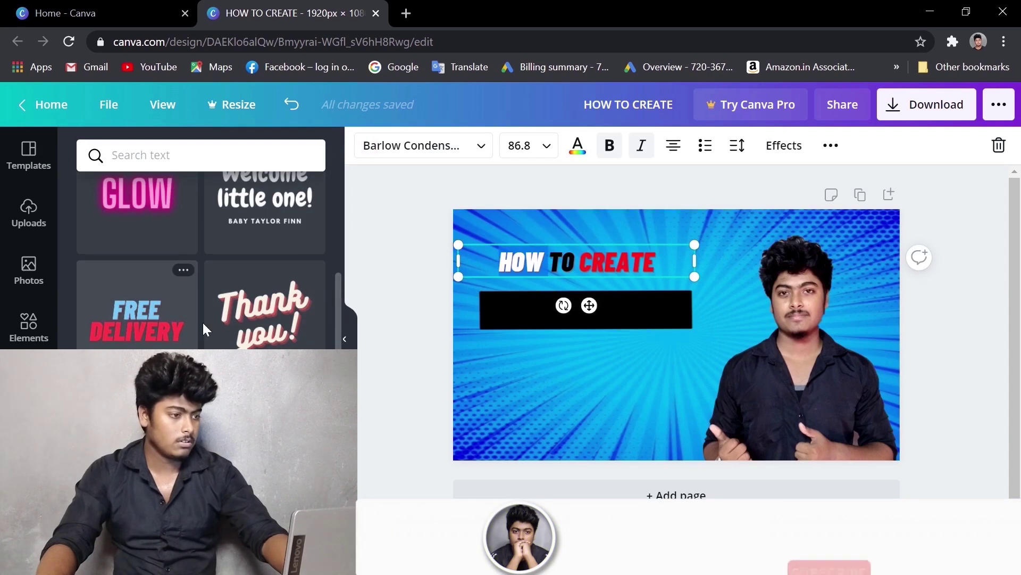
pyautogui.click(578, 147)
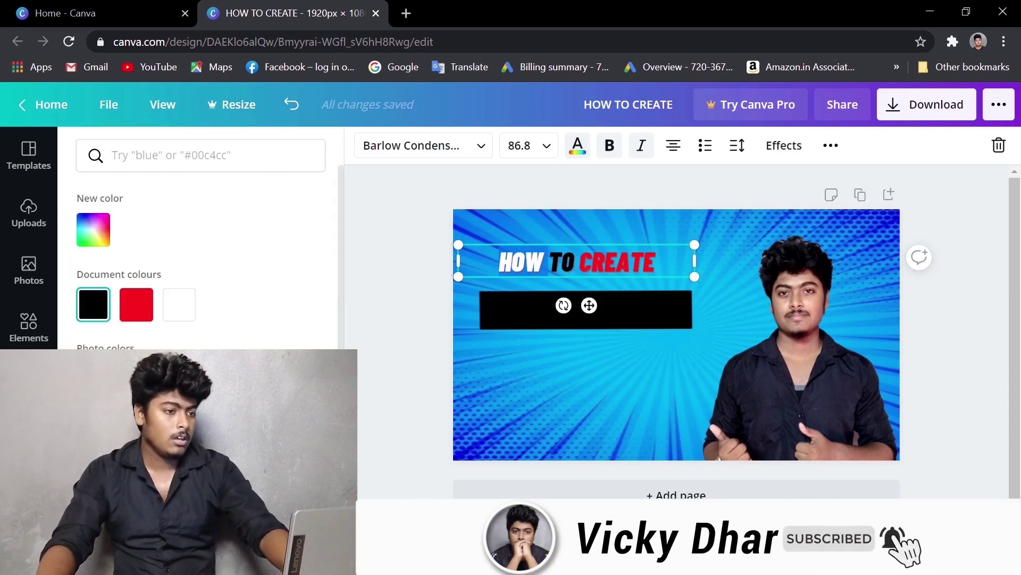
pyautogui.press('Escape')
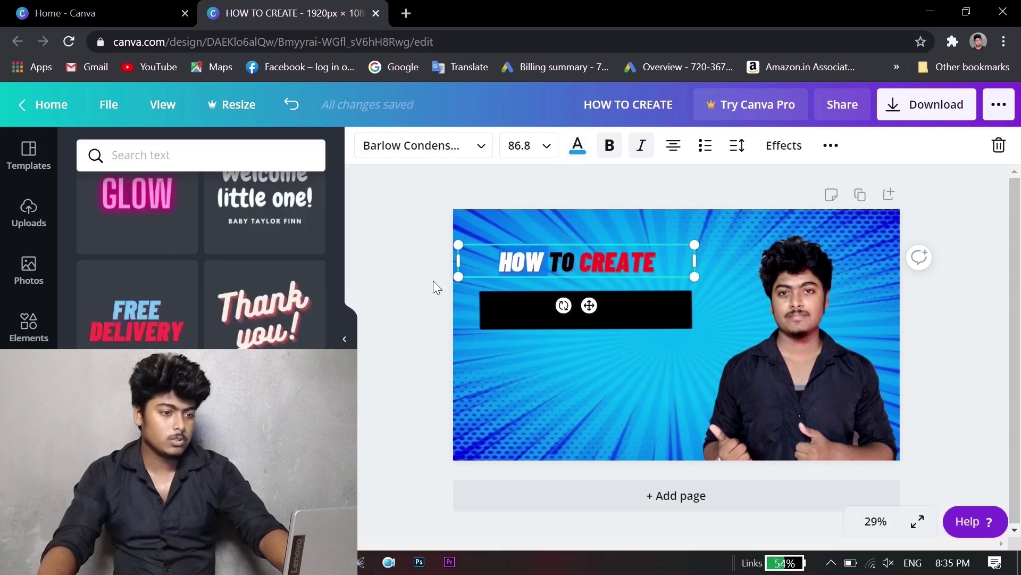
# Recolour the word HOW in the title yellow and the word TO white
pyautogui.click(431, 233)
pyautogui.click(519, 266)
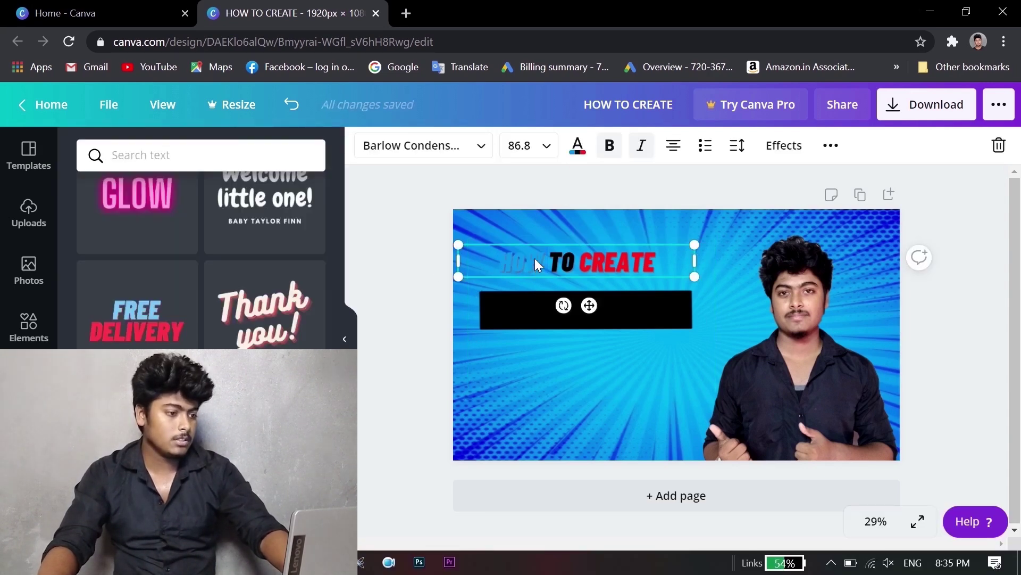
pyautogui.scroll(-5, 202, 261)
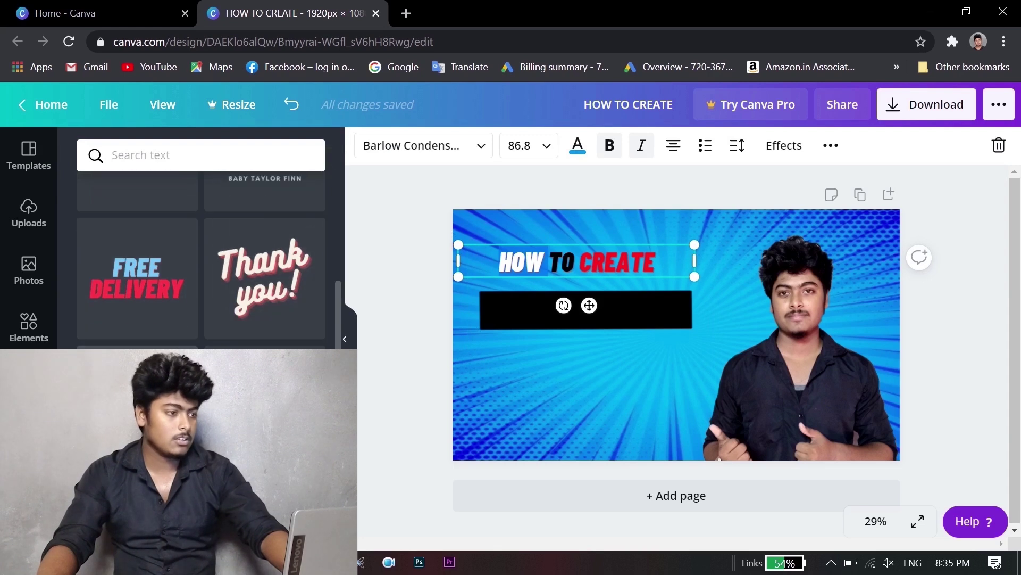
pyautogui.click(578, 144)
pyautogui.scroll(-3, 201, 261)
pyautogui.scroll(3, 201, 261)
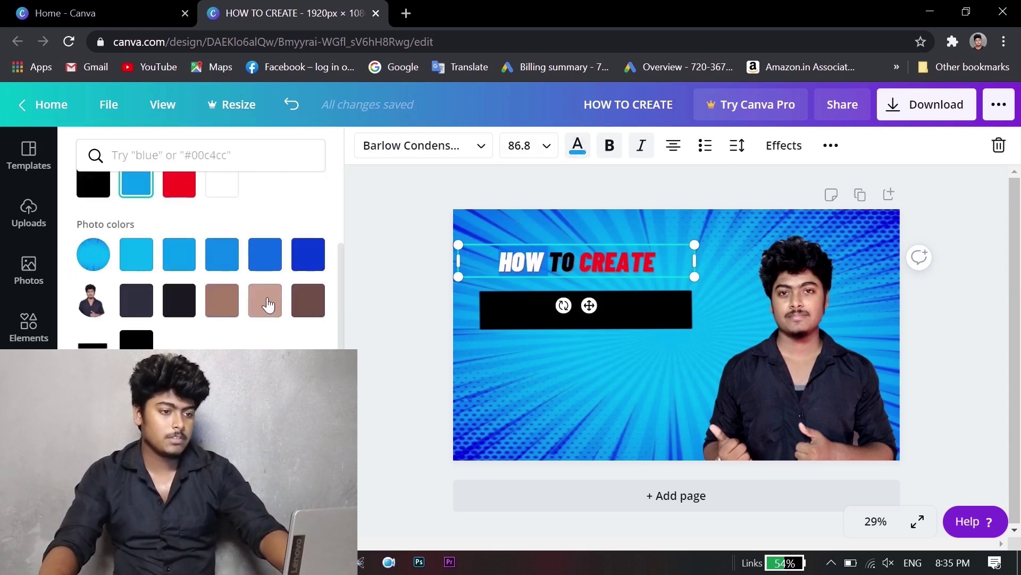
pyautogui.click(93, 230)
pyautogui.moveTo(149, 367); pyautogui.dragTo(126, 367)
pyautogui.press('Escape')
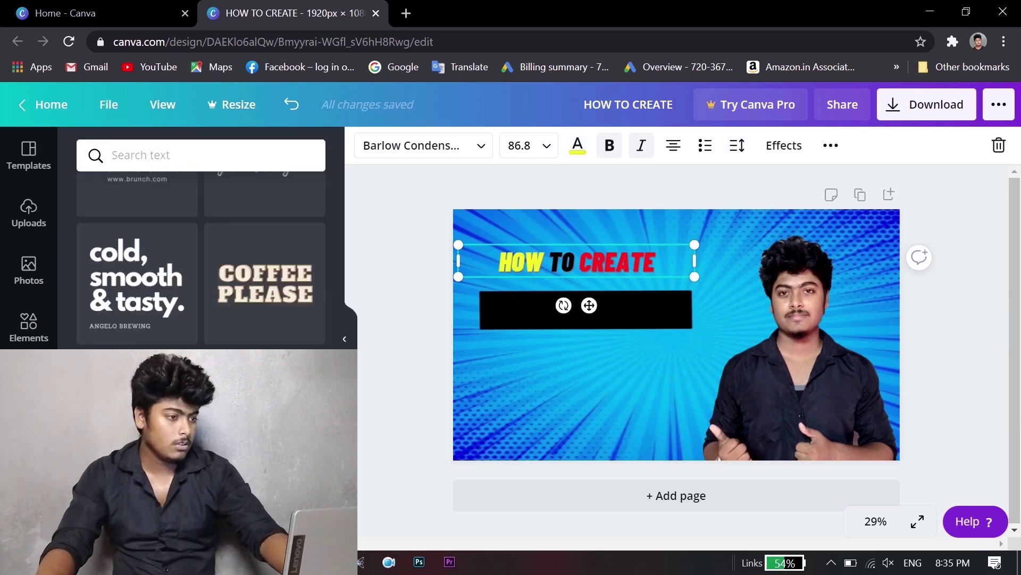
pyautogui.click(578, 145)
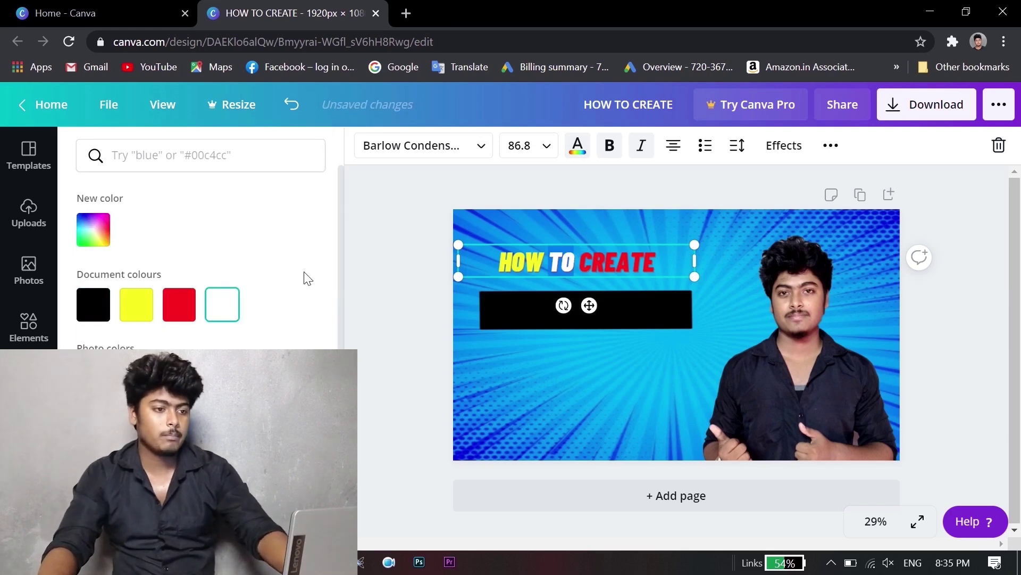
pyautogui.click(418, 290)
# Move the black bar up closer to the title and add the GRAPHIC DESIGN text template below it
pyautogui.click(610, 331)
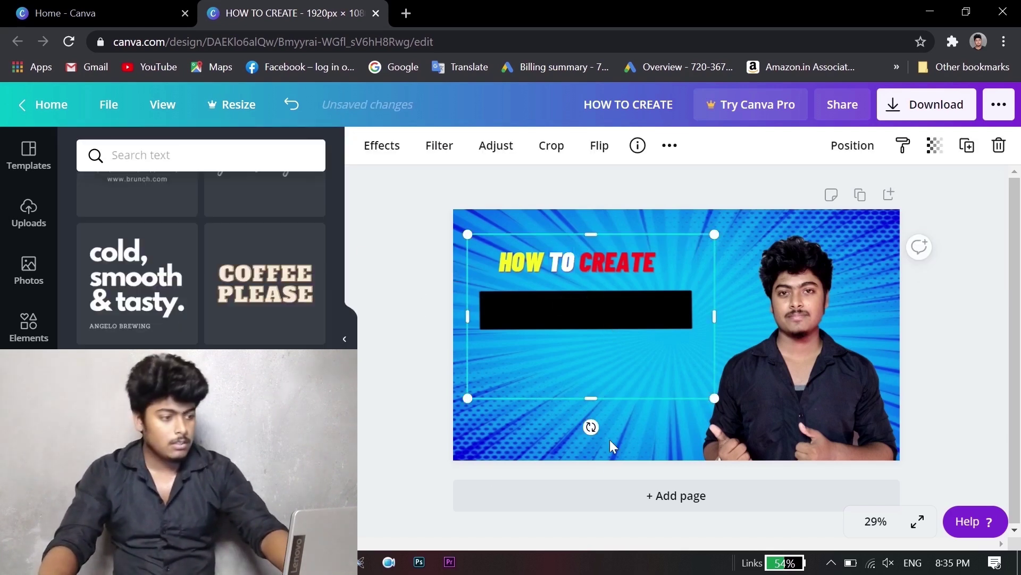
pyautogui.moveTo(592, 390)
pyautogui.mouseDown()
pyautogui.moveTo(596, 375)
pyautogui.moveTo(586, 379)
pyautogui.mouseUp()
pyautogui.moveTo(142, 210); pyautogui.dragTo(666, 419)
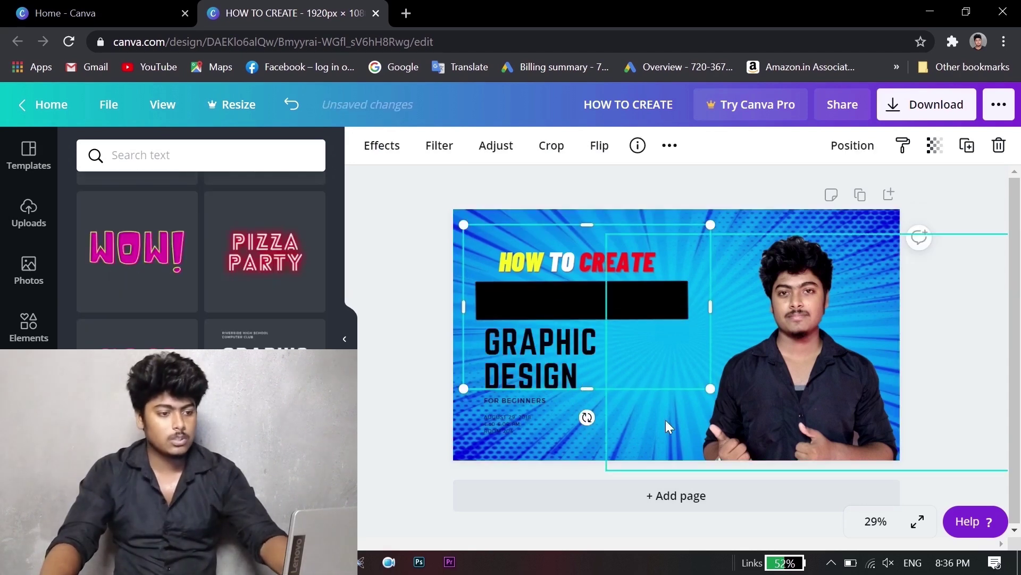
pyautogui.click(666, 420)
pyautogui.click(436, 298)
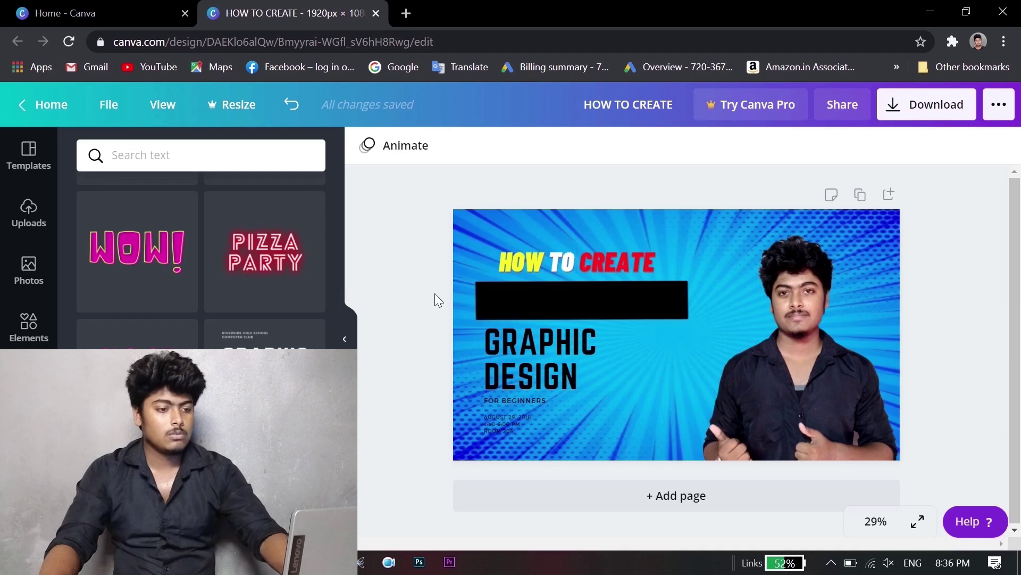
# Replace the GRAPHIC DESIGN wording with "PROFESSIONAL" and widen its text box so the word fits on one line
pyautogui.click(550, 348)
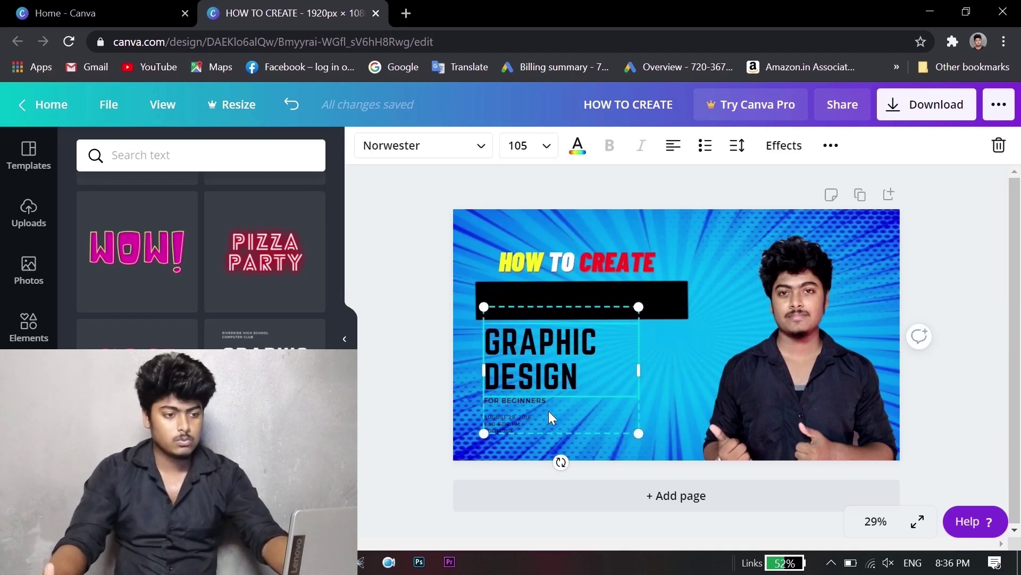
pyautogui.click(579, 375)
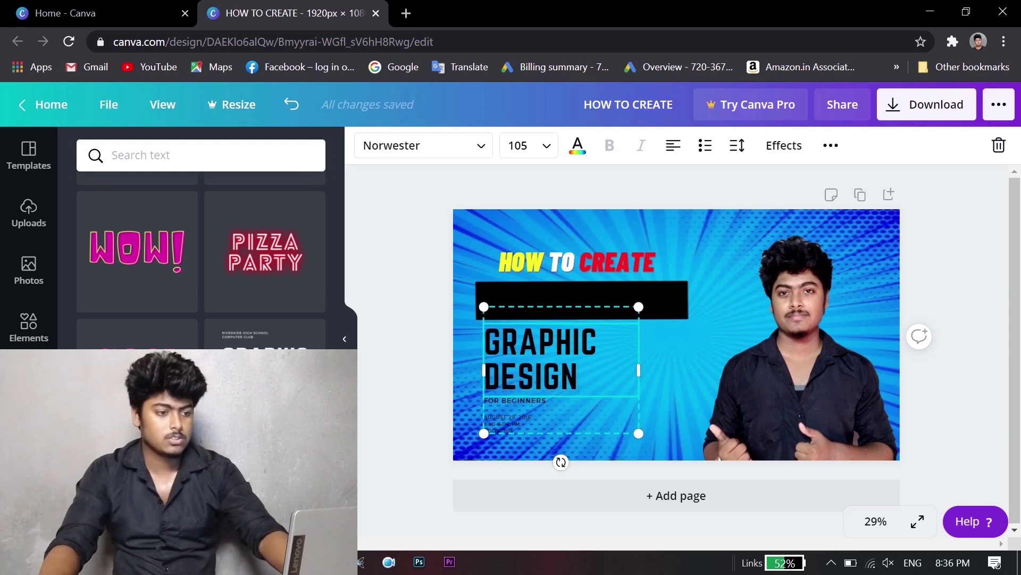
pyautogui.press('BackSpace')
pyautogui.press('BackSpace')
pyautogui.press('BackSpace')
pyautogui.press('BackSpace')
pyautogui.press('BackSpace')
pyautogui.press('BackSpace')
pyautogui.press('BackSpace')
pyautogui.press('BackSpace')
pyautogui.press('BackSpace')
pyautogui.press('BackSpace')
pyautogui.press('BackSpace')
pyautogui.press('BackSpace')
pyautogui.press('BackSpace')
pyautogui.press('BackSpace')
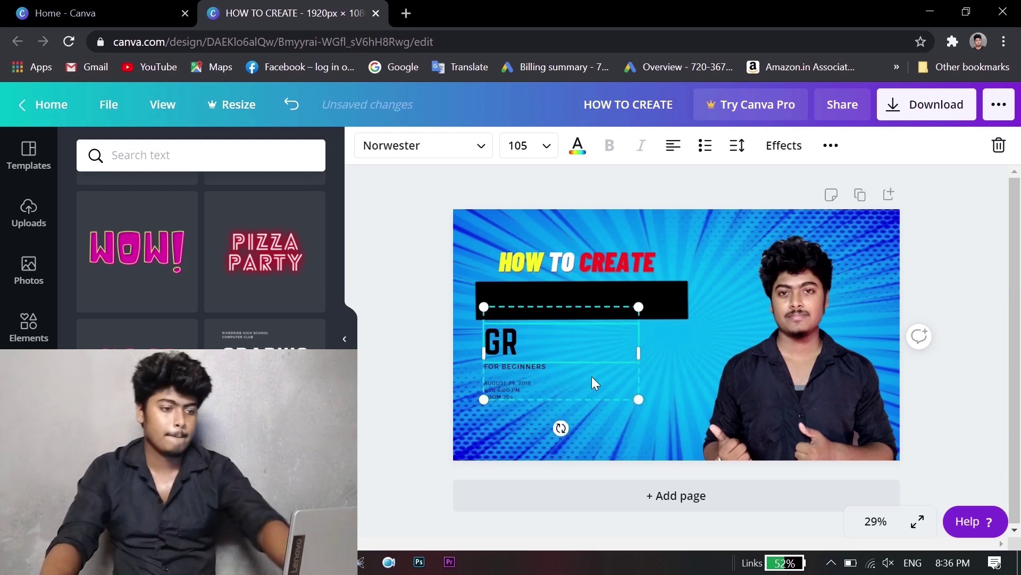
pyautogui.write('PROFESSIONAL')
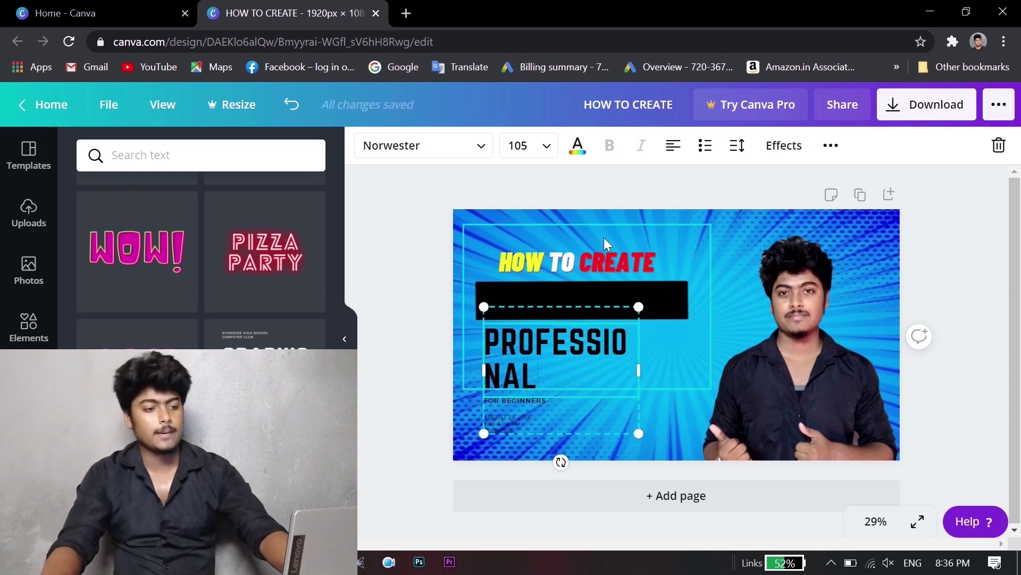
pyautogui.moveTo(659, 375); pyautogui.dragTo(738, 367)
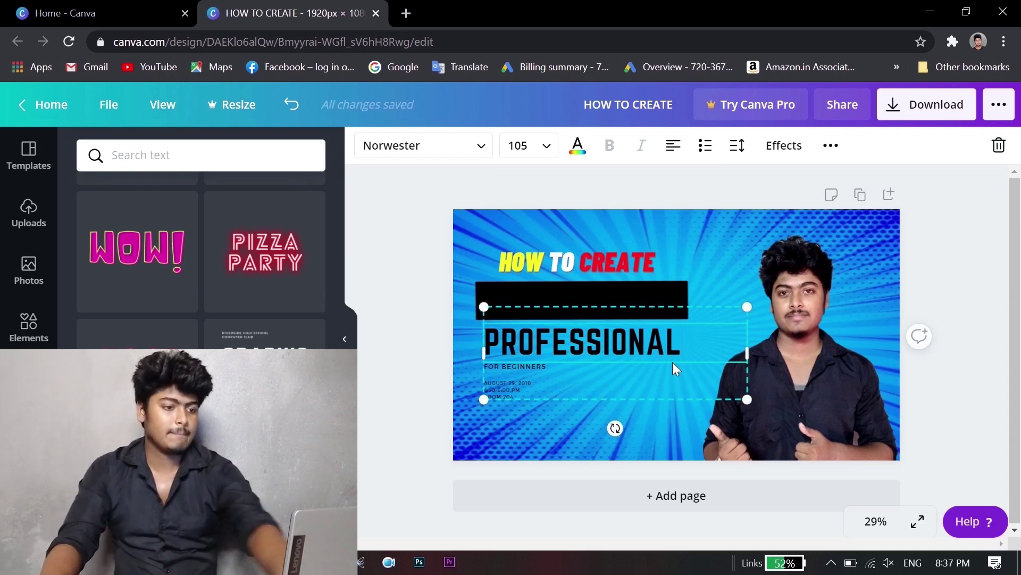
# Colour the word PROFESSIONAL white
pyautogui.hotkey('shift', 'Left')
pyautogui.hotkey('shift', 'Left')
pyautogui.hotkey('shift', 'Left')
pyautogui.hotkey('shift', 'Left')
pyautogui.hotkey('shift', 'Left')
pyautogui.hotkey('shift', 'Left')
pyautogui.hotkey('shift', 'Left')
pyautogui.hotkey('shift', 'Left')
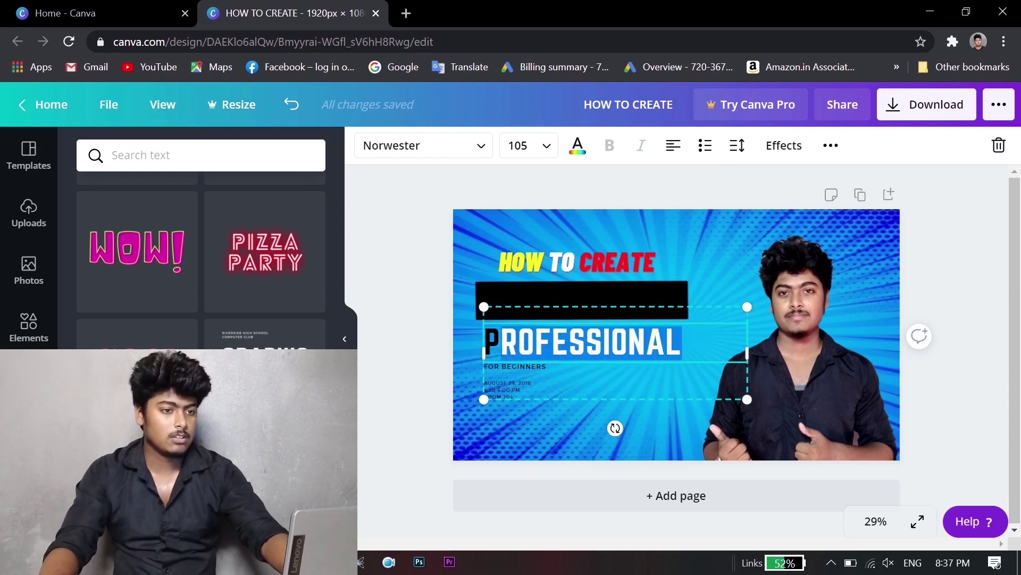
pyautogui.click(591, 154)
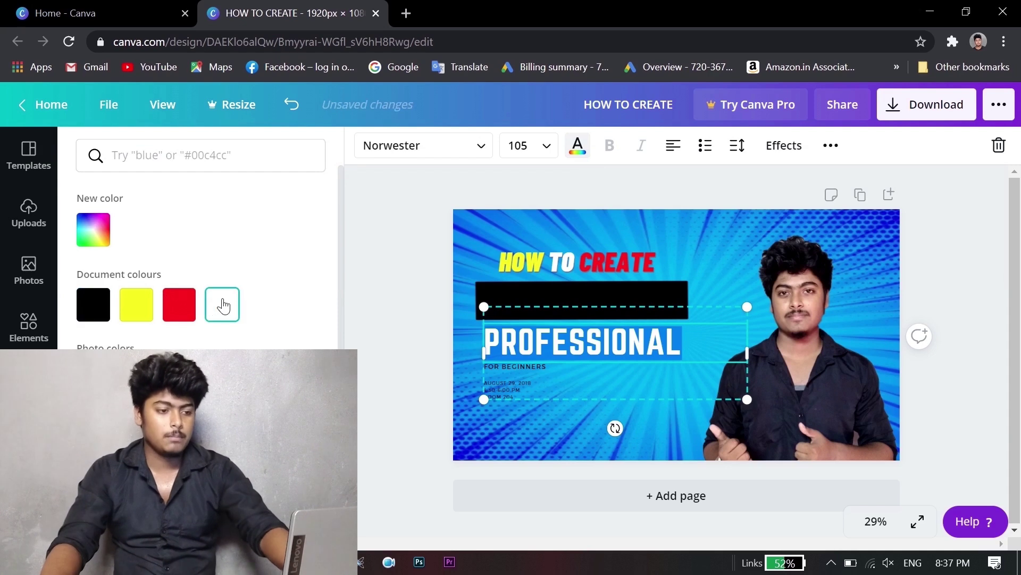
pyautogui.press('Escape')
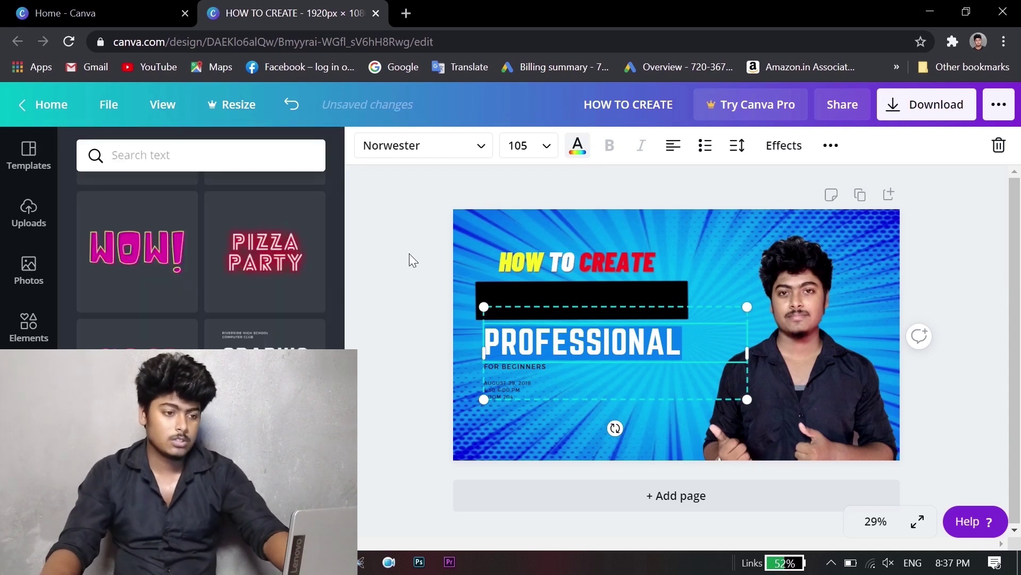
# Place the PROFESSIONAL text on the black bar under the title and remove the template's small text lines
pyautogui.click(404, 422)
pyautogui.click(642, 356)
pyautogui.moveTo(641, 377); pyautogui.dragTo(652, 347)
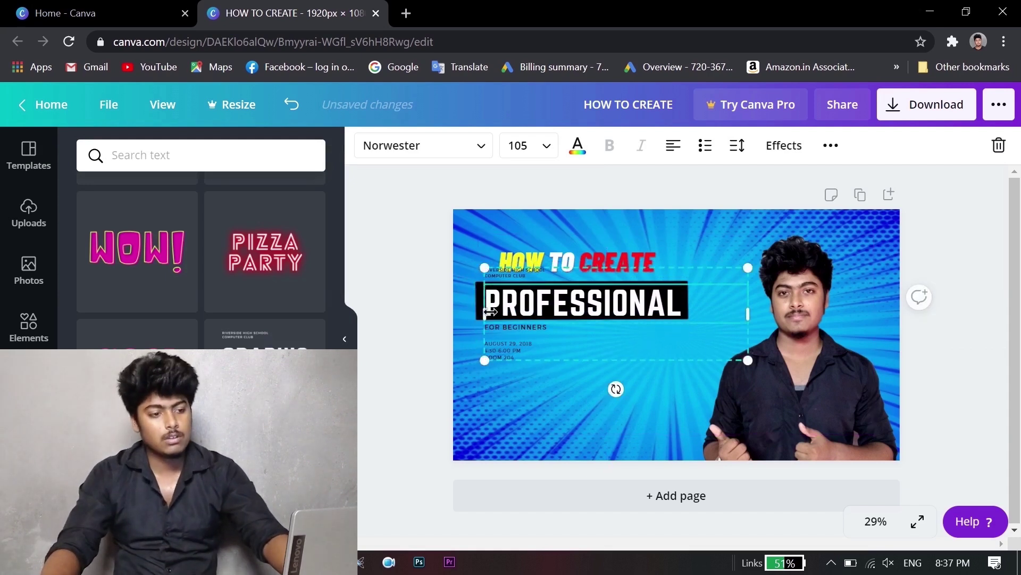
pyautogui.click(425, 324)
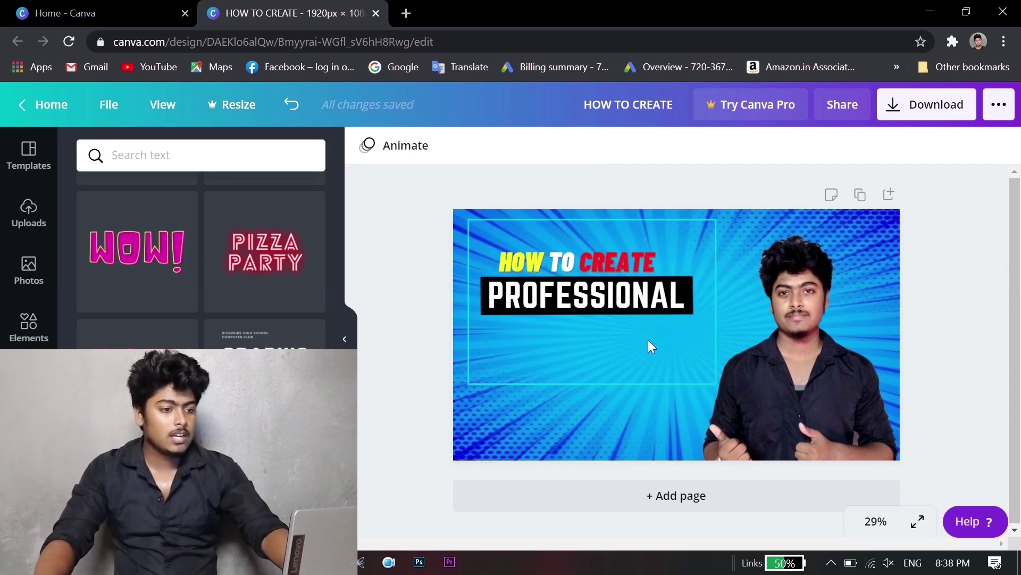
pyautogui.click(652, 343)
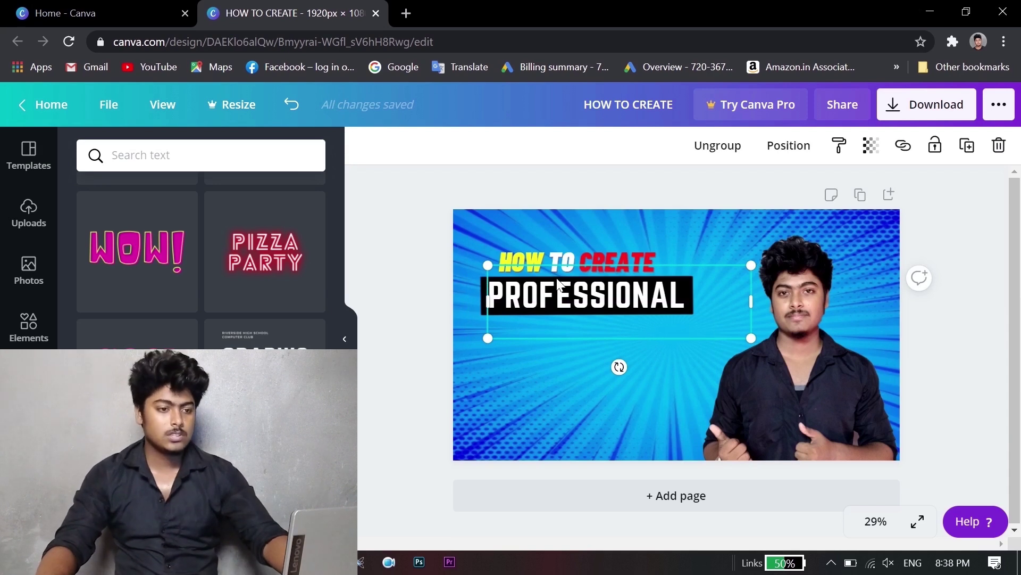
pyautogui.click(407, 201)
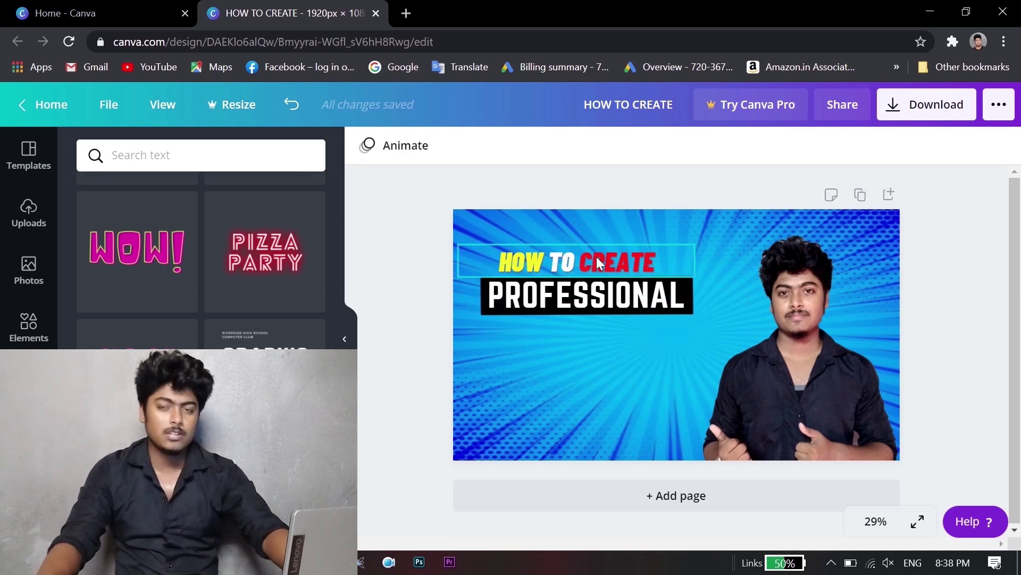
# Enlarge the HOW TO CREATE title slightly and position it just above the black bar
pyautogui.click(653, 260)
pyautogui.moveTo(705, 255); pyautogui.dragTo(675, 257)
pyautogui.click(380, 252)
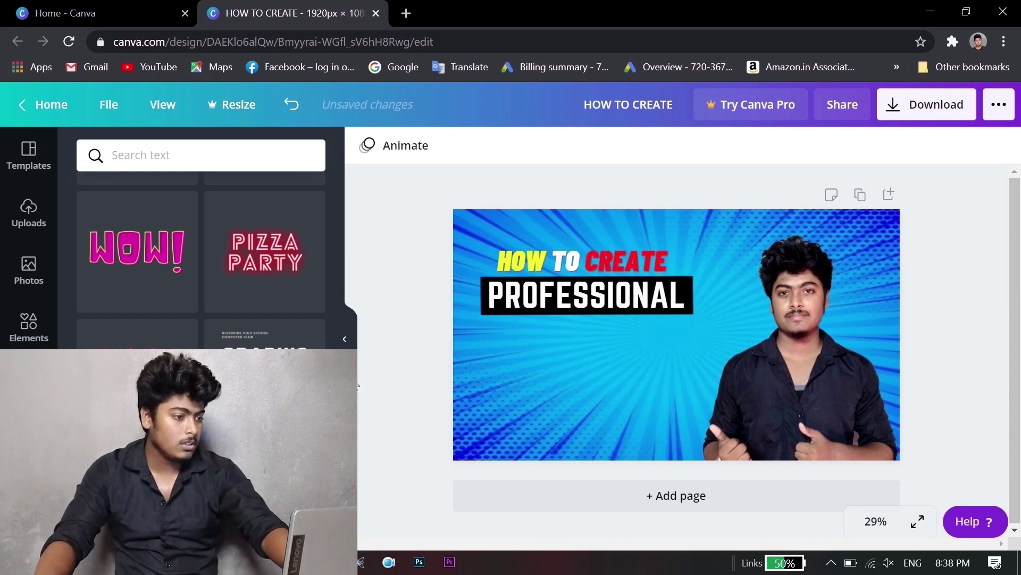
# Add the Title, Heading, Paragraph text template, word its heading "THUMBNAIL", and enlarge it beneath the black bar
pyautogui.scroll(-5, 201, 261)
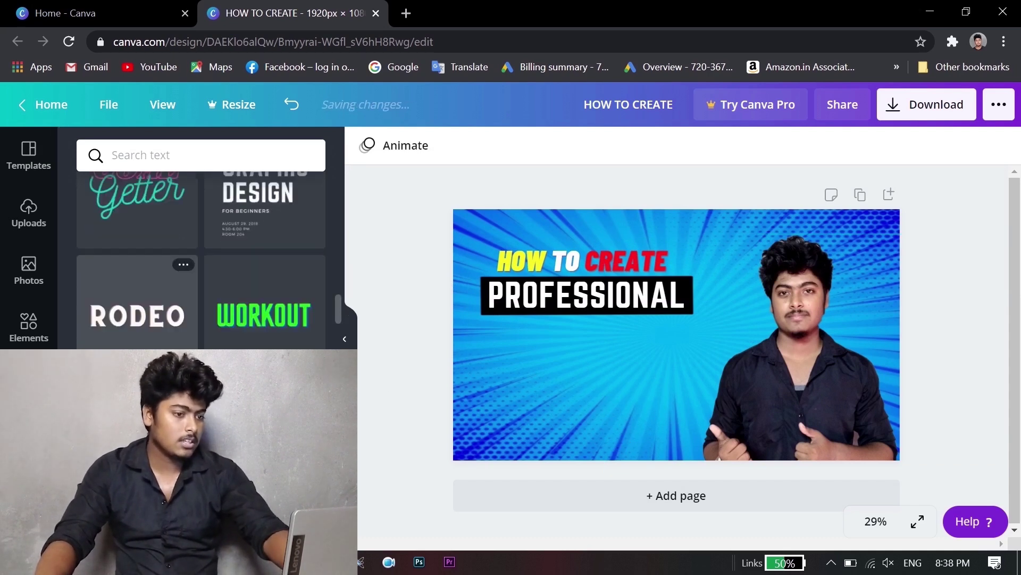
pyautogui.scroll(-7, 201, 261)
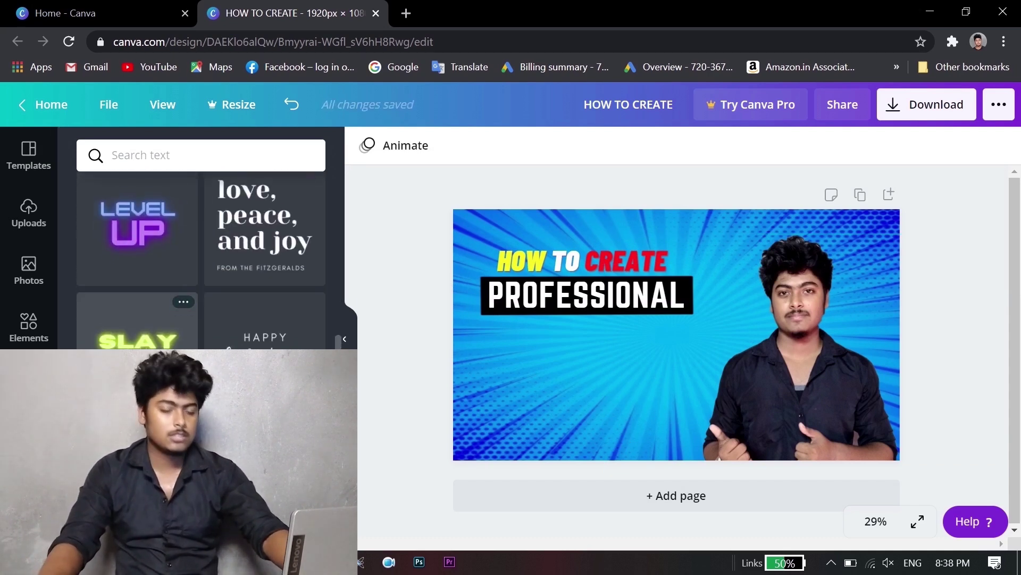
pyautogui.scroll(-6, 201, 260)
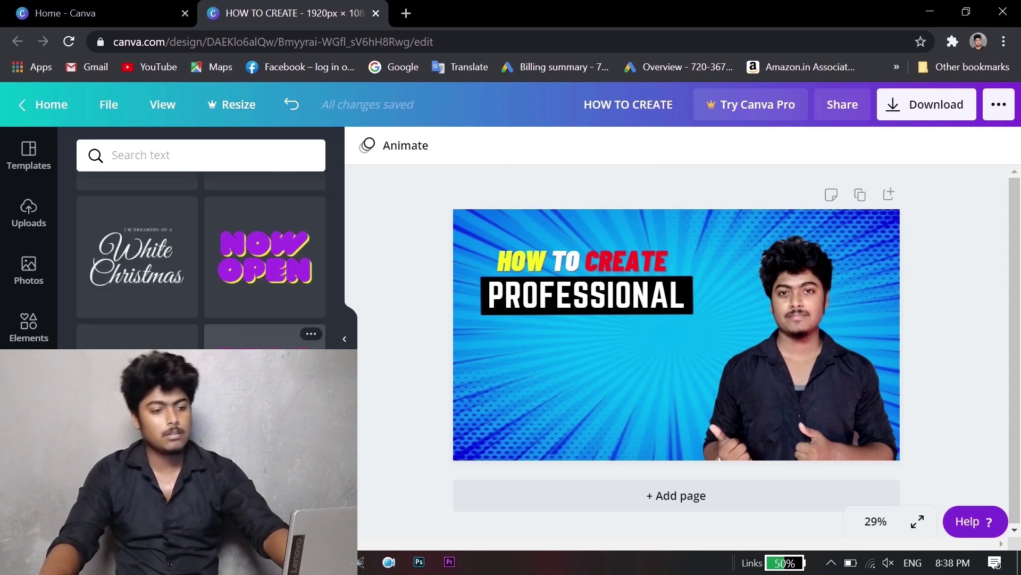
pyautogui.click(137, 223)
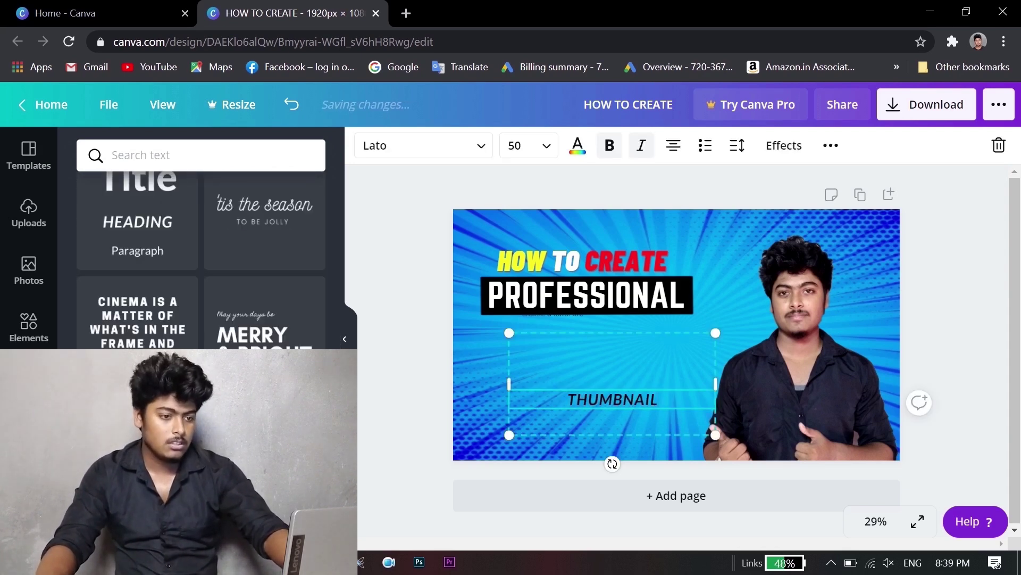
pyautogui.moveTo(761, 328); pyautogui.dragTo(869, 256)
pyautogui.moveTo(719, 332); pyautogui.dragTo(612, 295)
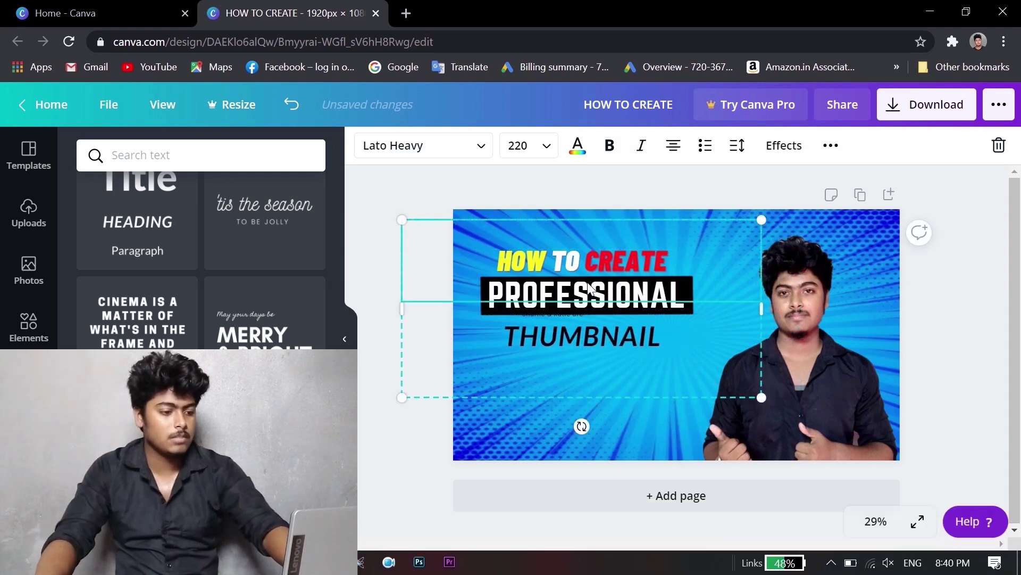
pyautogui.click(558, 183)
pyautogui.click(566, 308)
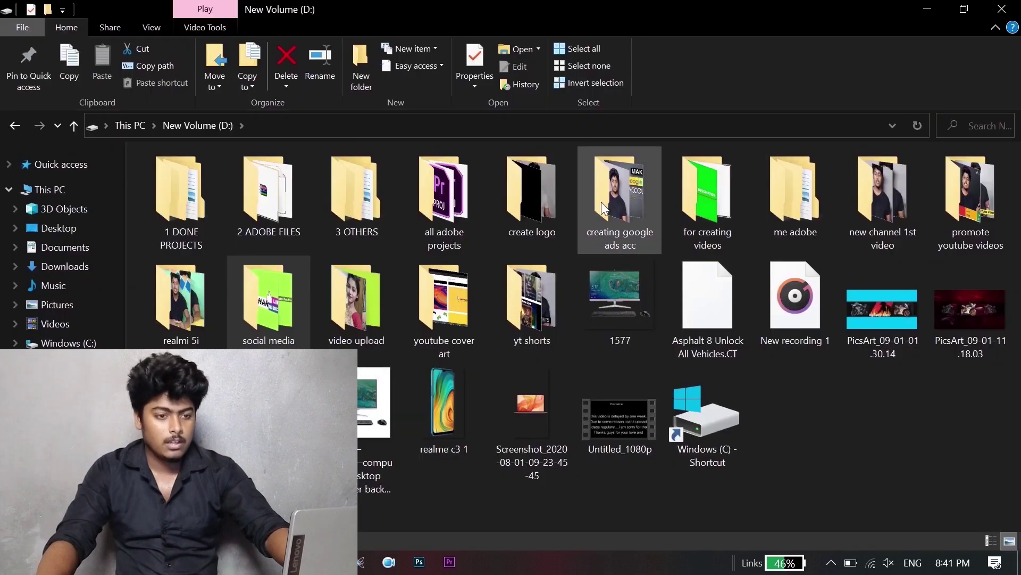
# Add the PicsArt_09-28 image from the promote youtube videos folder, shrink it into the design's upper-left corner and tilt it about -6°
pyautogui.doubleClick(966, 200)
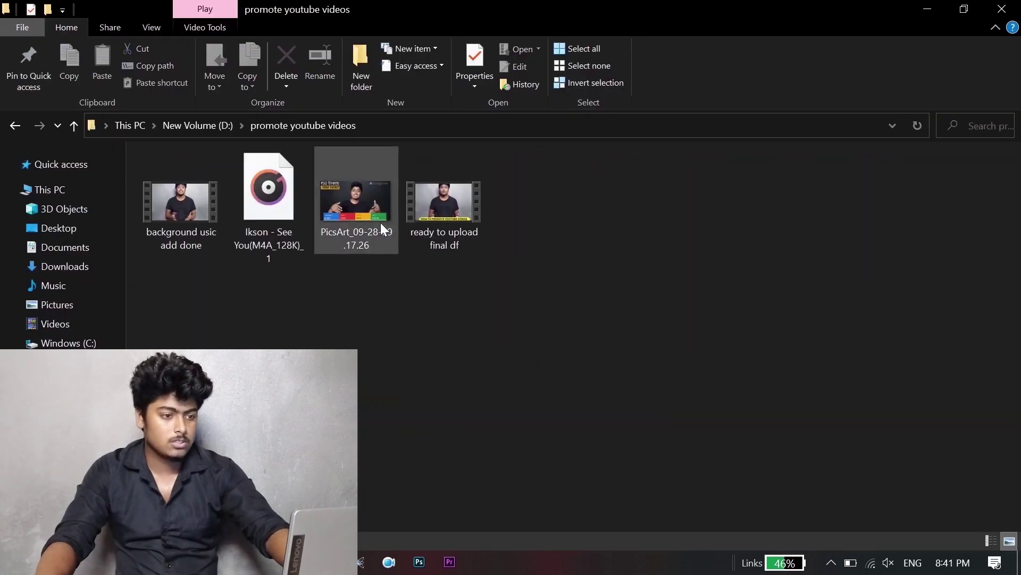
pyautogui.click(375, 199)
pyautogui.moveTo(376, 199); pyautogui.dragTo(564, 272)
pyautogui.moveTo(831, 248); pyautogui.dragTo(661, 342)
pyautogui.moveTo(618, 390); pyautogui.dragTo(555, 257)
pyautogui.moveTo(592, 295); pyautogui.dragTo(570, 283)
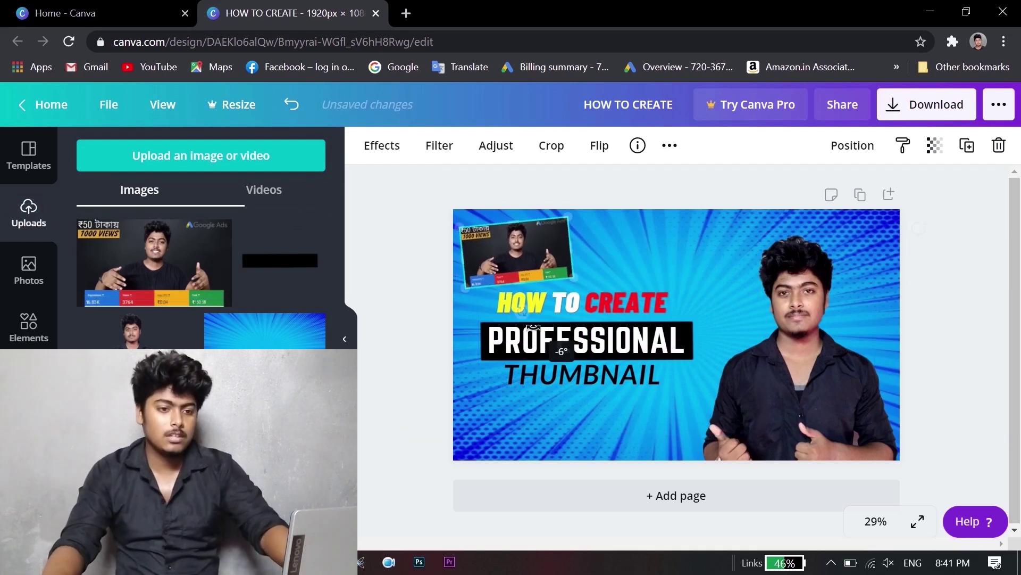
# Add the YouTube Shorts Monetization image, shrink it beside the first small thumbnail and tilt it slightly clockwise
pyautogui.hotkey('ctrl', 'v')
pyautogui.moveTo(836, 261); pyautogui.dragTo(699, 235)
pyautogui.moveTo(730, 292); pyautogui.dragTo(689, 277)
pyautogui.moveTo(645, 318); pyautogui.dragTo(640, 323)
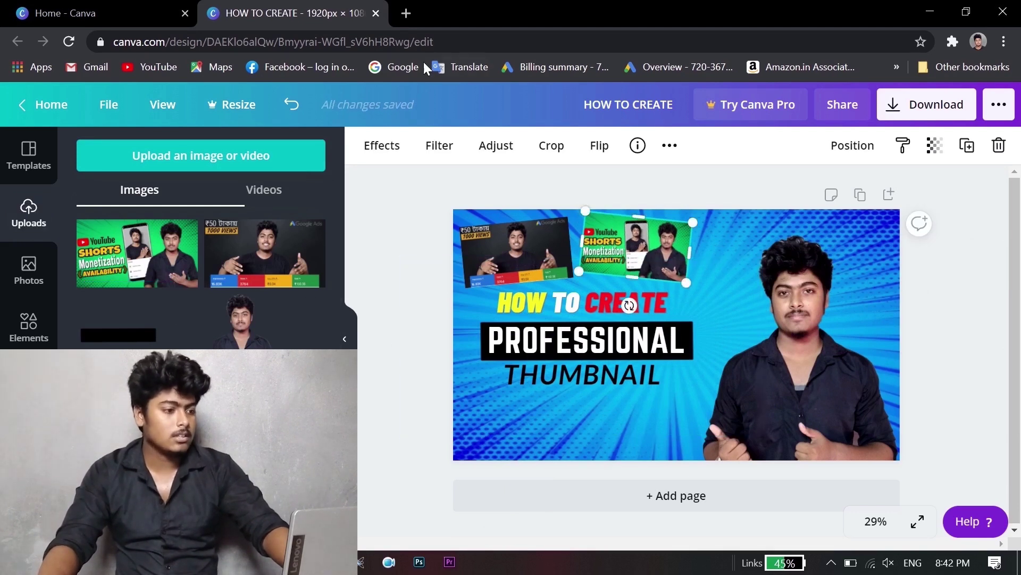
pyautogui.click(363, 565)
pyautogui.moveTo(885, 187); pyautogui.dragTo(775, 251)
pyautogui.moveTo(718, 269); pyautogui.dragTo(585, 281)
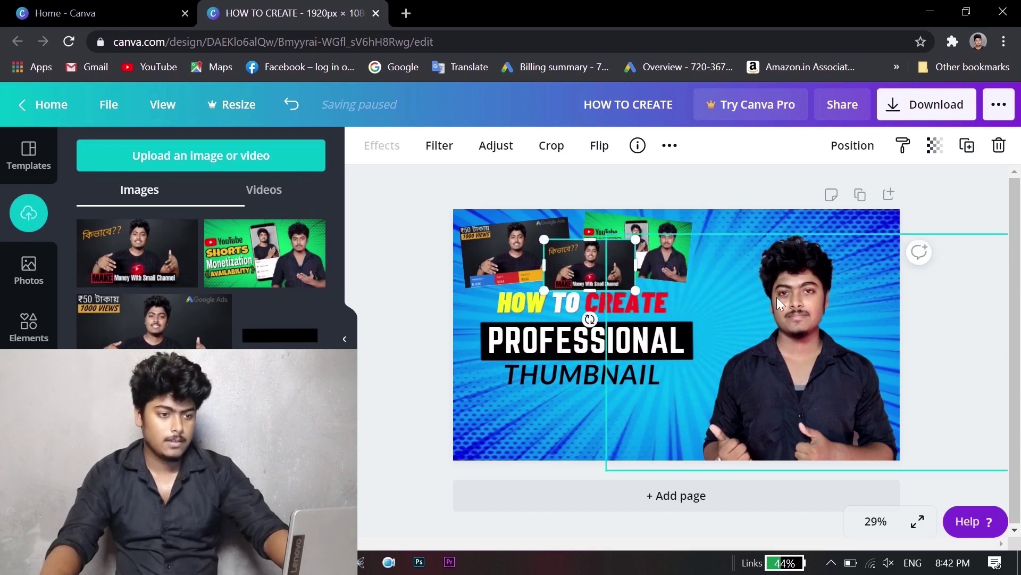
pyautogui.press('Delete')
# Move the two small thumbnail images closer together in the design's upper-left area to free space beside them
pyautogui.moveTo(659, 246); pyautogui.dragTo(683, 259)
pyautogui.moveTo(559, 245); pyautogui.dragTo(570, 249)
pyautogui.moveTo(633, 258); pyautogui.dragTo(593, 258)
pyautogui.click(522, 261)
pyautogui.moveTo(519, 260); pyautogui.dragTo(509, 256)
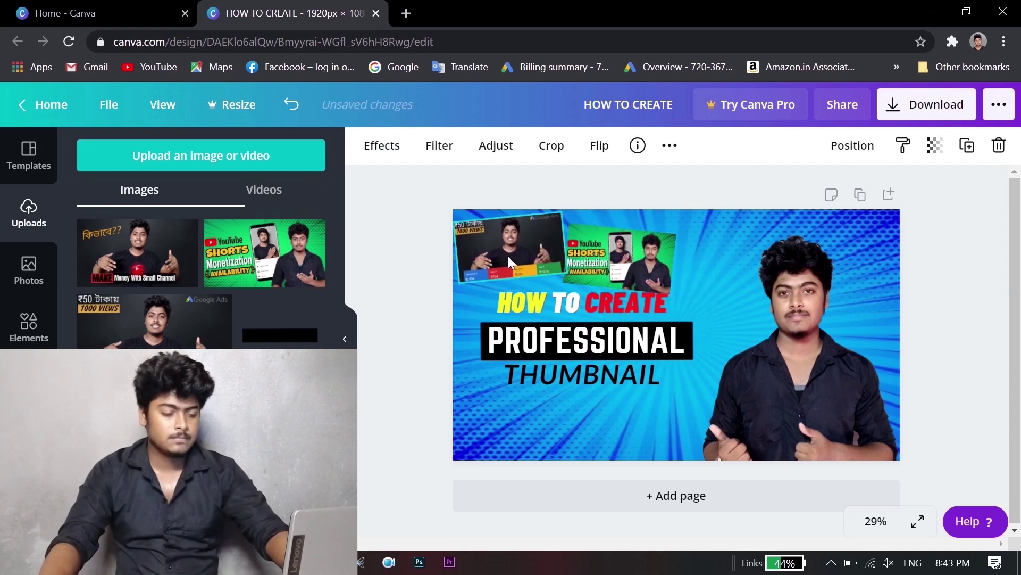
pyautogui.moveTo(624, 263); pyautogui.dragTo(615, 264)
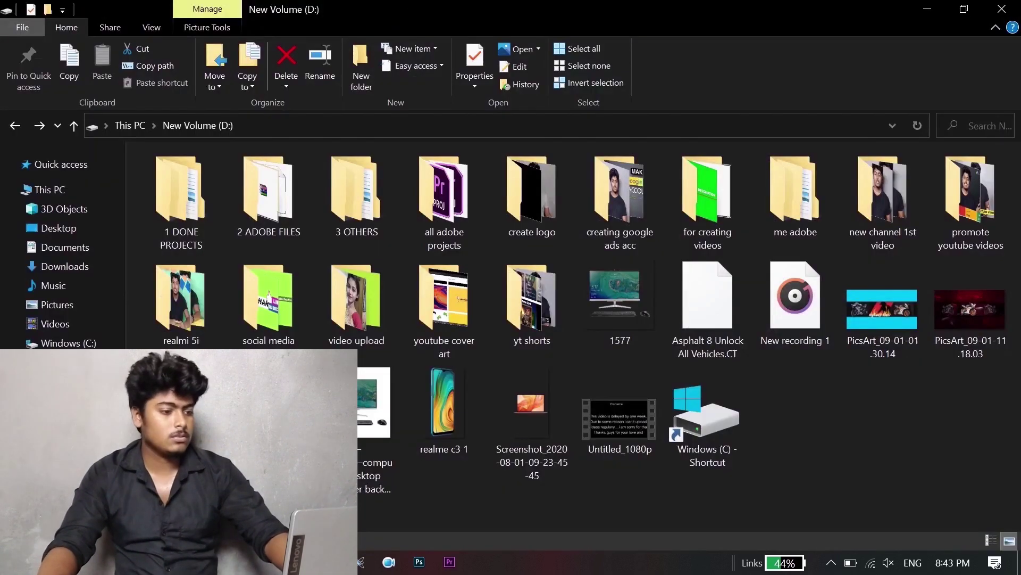
# Add the Make Money With Small Channel image and shrink it into place beside the YouTube Shorts thumbnail above the title
pyautogui.hotkey('alt', 'Tab')
pyautogui.moveTo(374, 404); pyautogui.dragTo(745, 268)
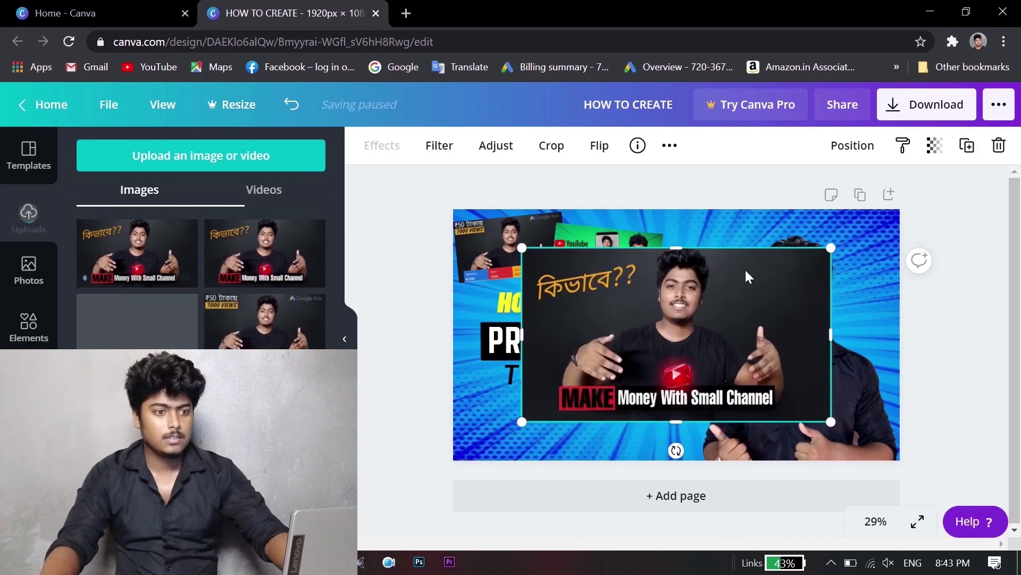
pyautogui.moveTo(830, 260); pyautogui.dragTo(744, 242)
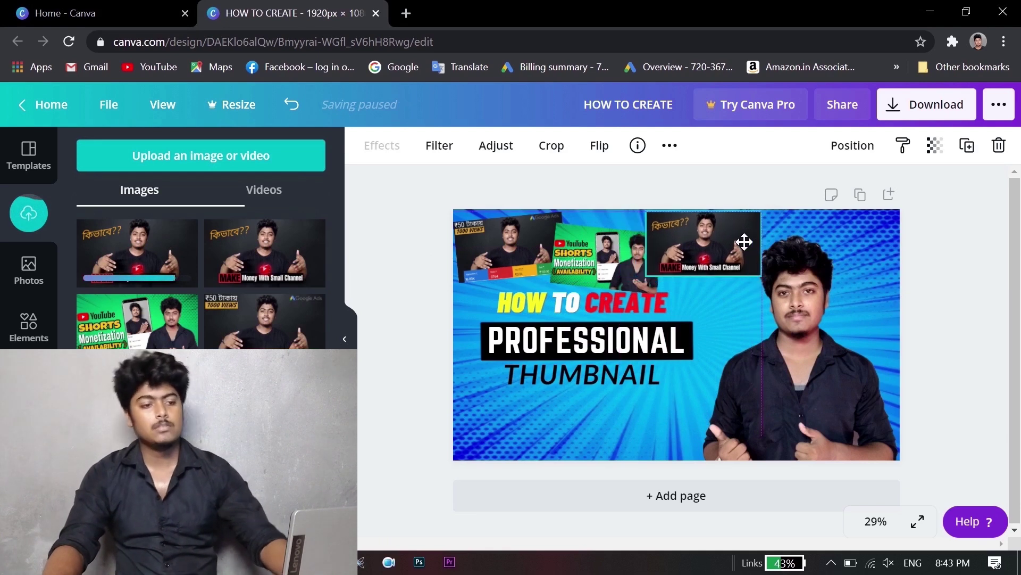
# Tilt the Make Money With Small Channel thumbnail slightly counterclockwise and bring the YouTube Shorts thumbnail to the front
pyautogui.moveTo(714, 304); pyautogui.dragTo(725, 312)
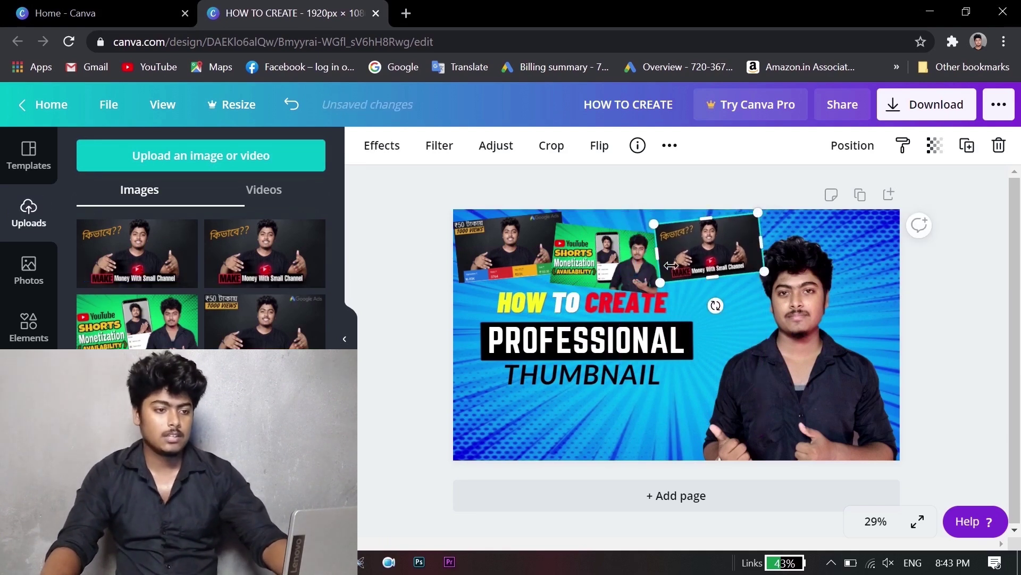
pyautogui.click(630, 247)
pyautogui.click(866, 144)
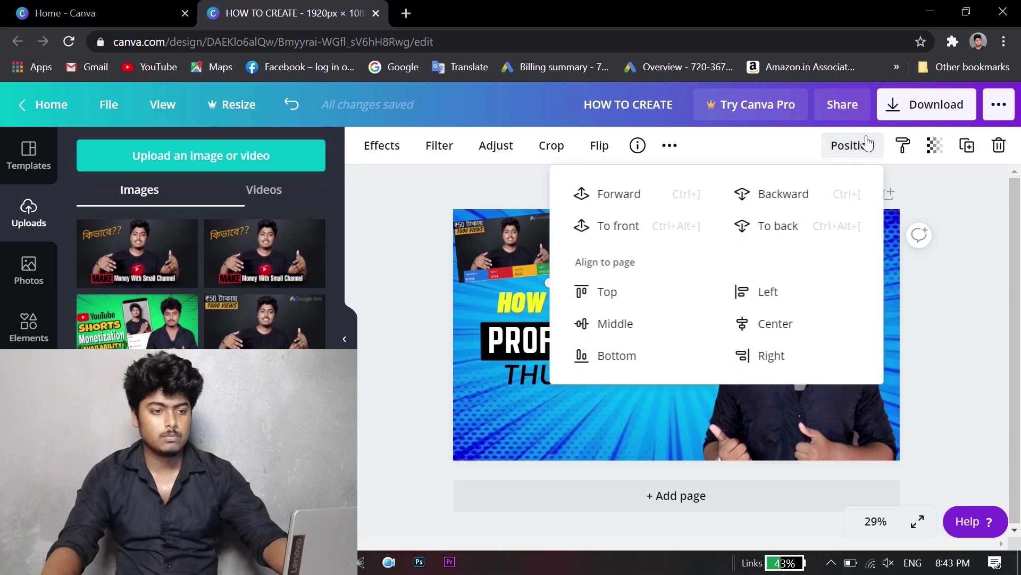
pyautogui.click(643, 225)
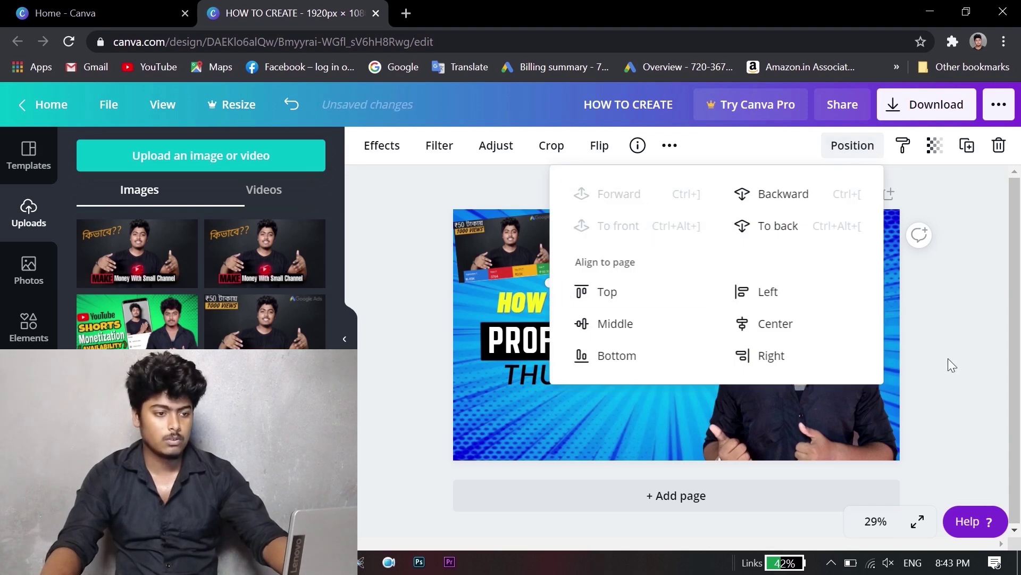
pyautogui.click(641, 296)
pyautogui.click(959, 309)
# Reposition the YouTube Shorts thumbnail between its two neighbours, nudging it slightly up and to the right
pyautogui.moveTo(634, 246); pyautogui.dragTo(642, 265)
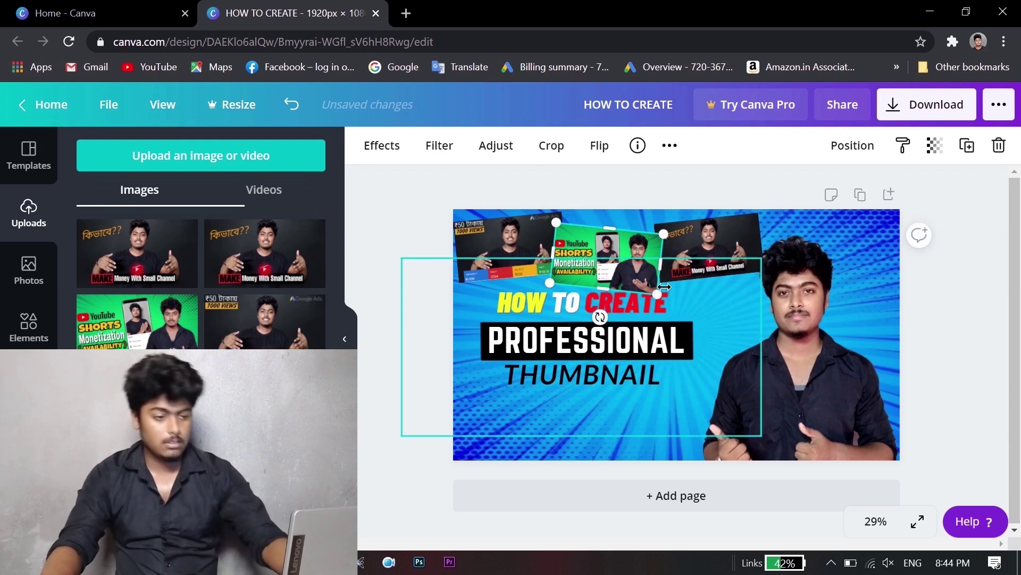
pyautogui.press('Up')
pyautogui.press('Up')
pyautogui.press('Up')
pyautogui.press('Up')
pyautogui.press('Up')
pyautogui.press('Up')
pyautogui.press('Right')
pyautogui.press('Right')
pyautogui.press('Right')
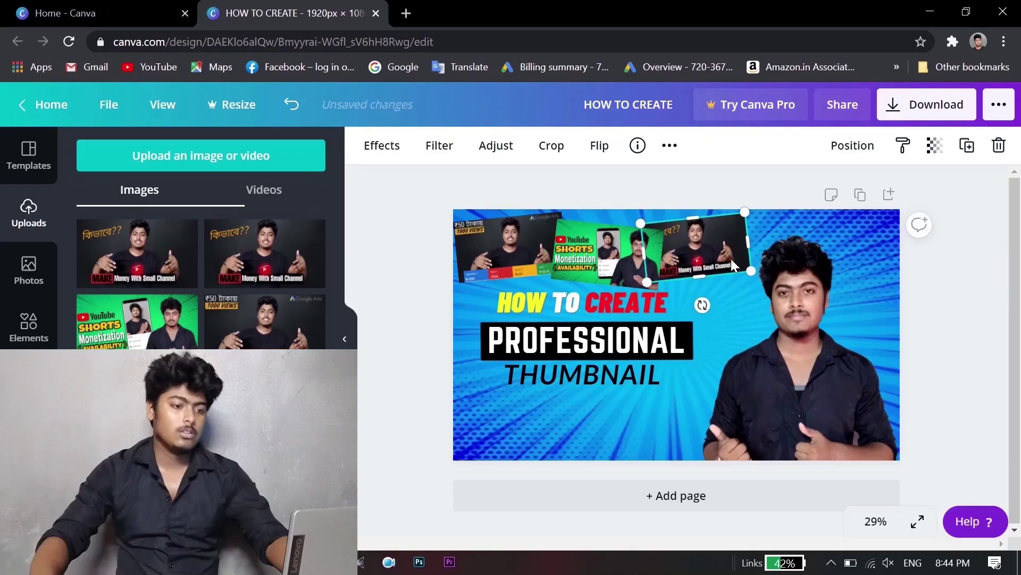
# Shift the Make Money With Small Channel thumbnail left so its edge tucks behind the YouTube Shorts thumbnail, clear of the portrait
pyautogui.moveTo(731, 259); pyautogui.dragTo(751, 267)
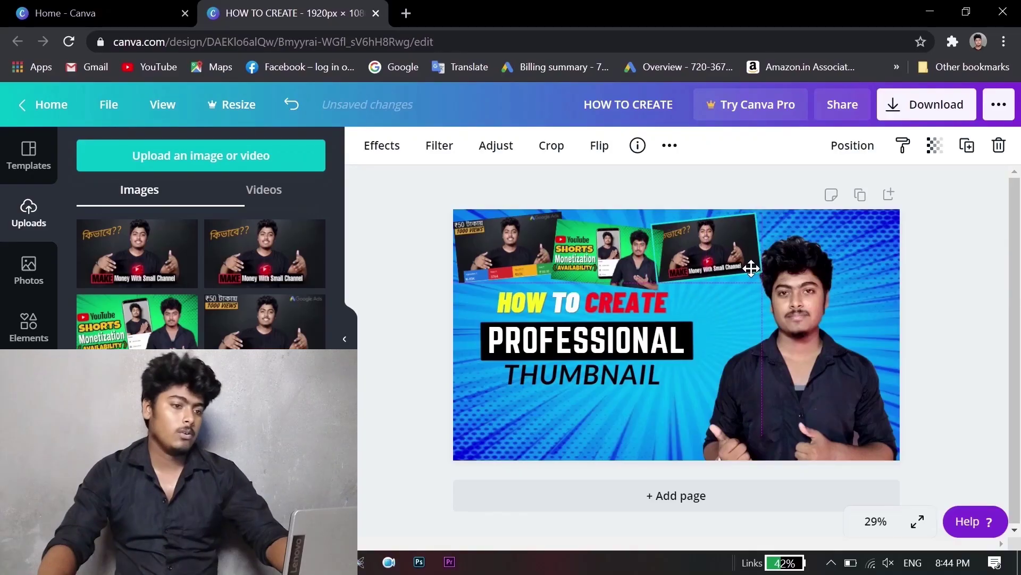
pyautogui.click(984, 308)
pyautogui.click(731, 256)
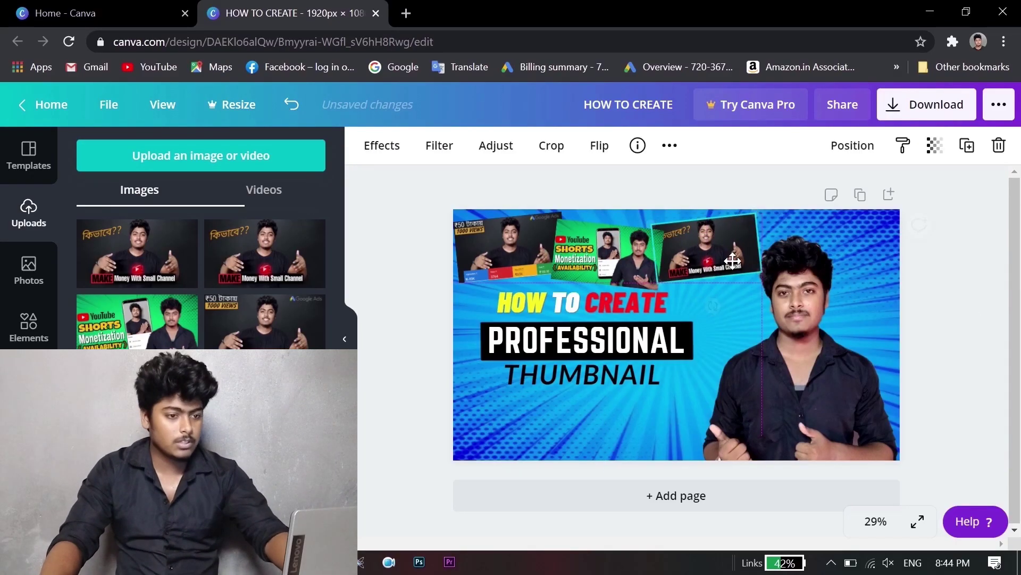
pyautogui.moveTo(724, 251); pyautogui.dragTo(713, 256)
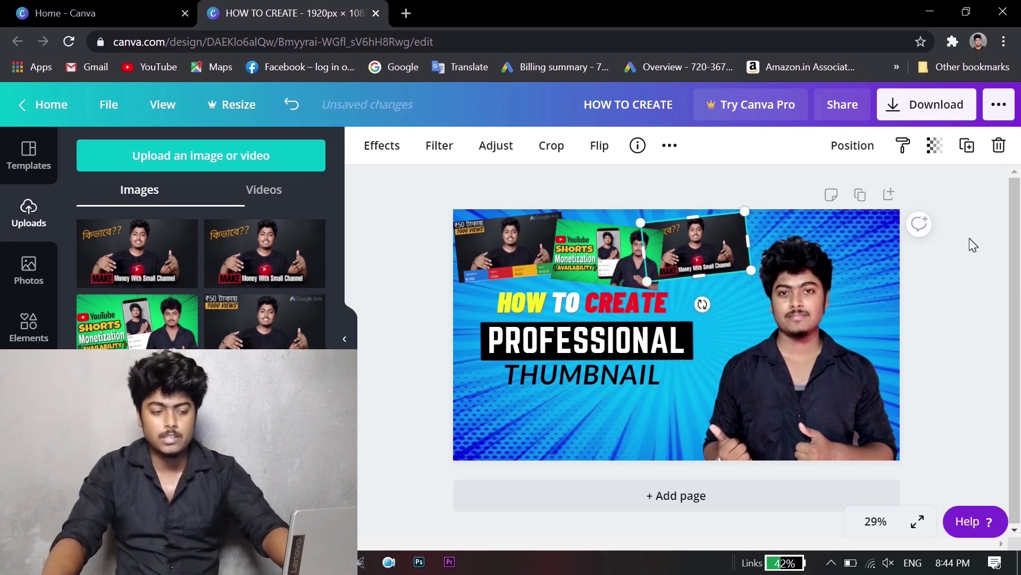
pyautogui.click(971, 251)
pyautogui.click(527, 253)
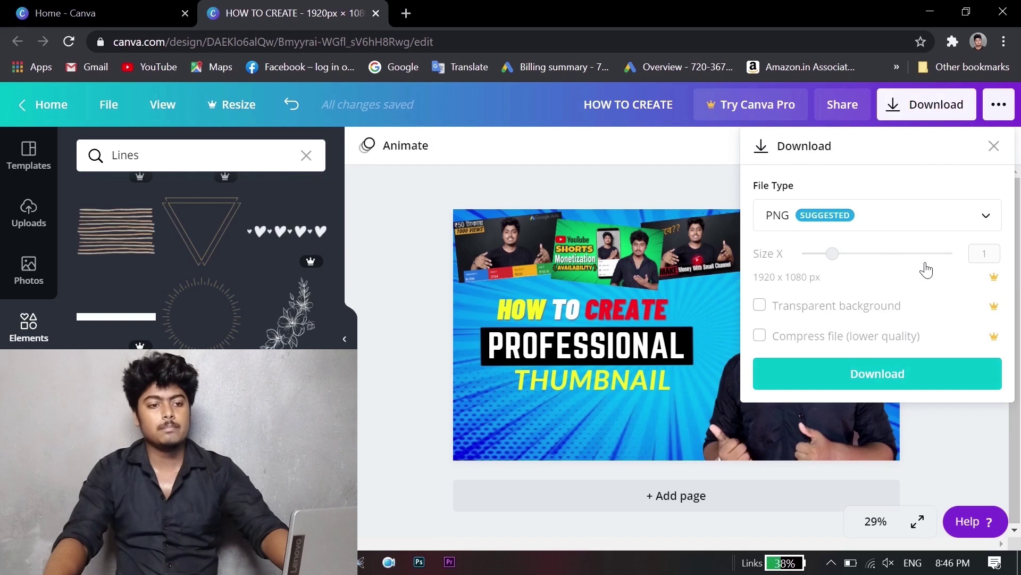
# Download the finished thumbnail design as a PNG image
pyautogui.click(931, 215)
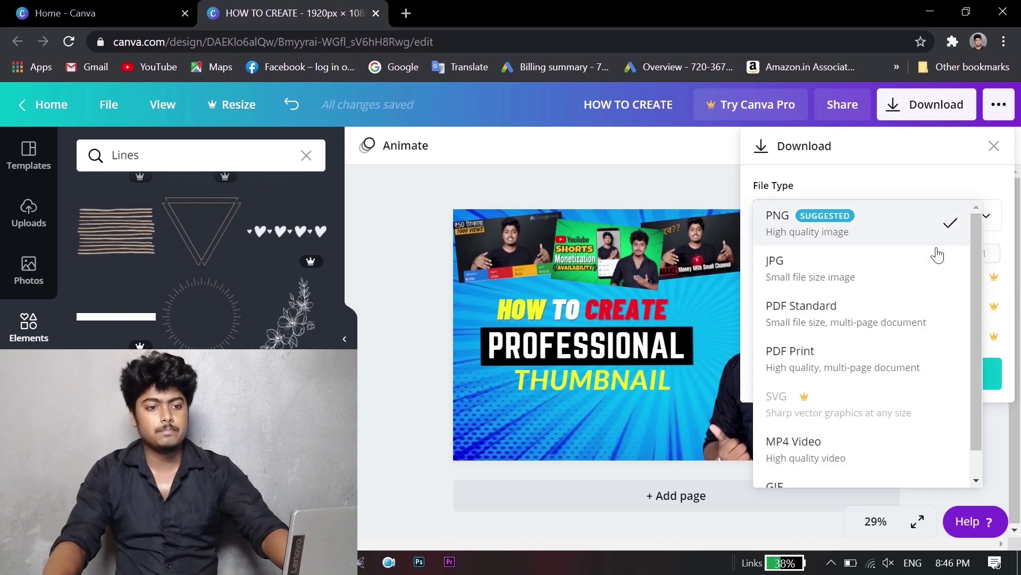
pyautogui.click(935, 256)
pyautogui.click(924, 213)
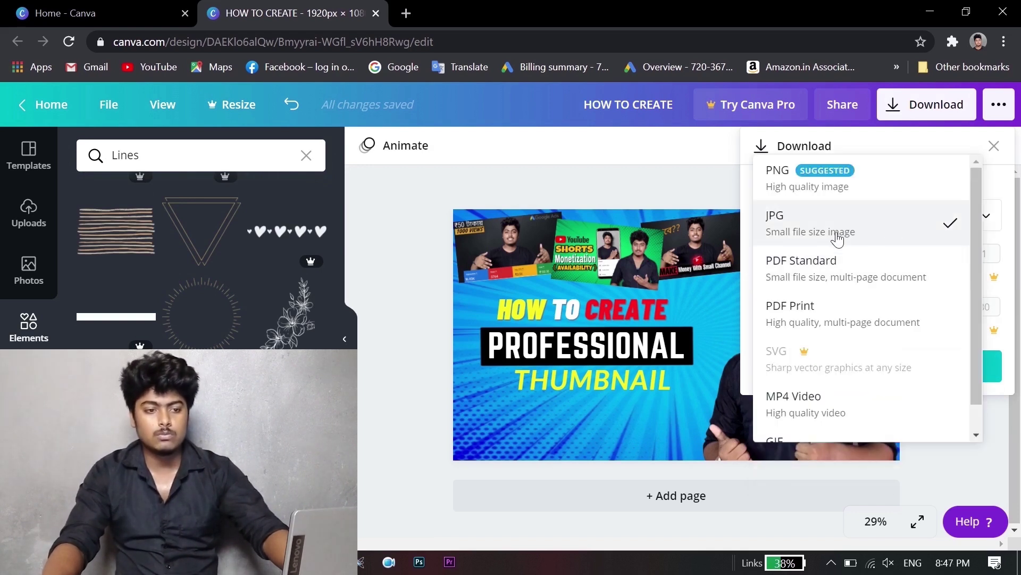
pyautogui.click(864, 184)
pyautogui.click(878, 372)
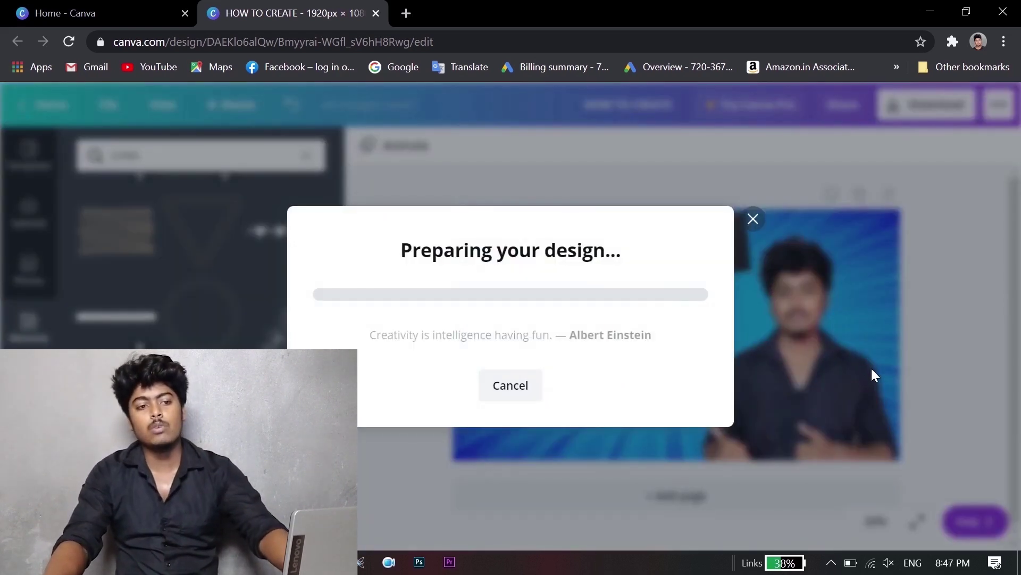